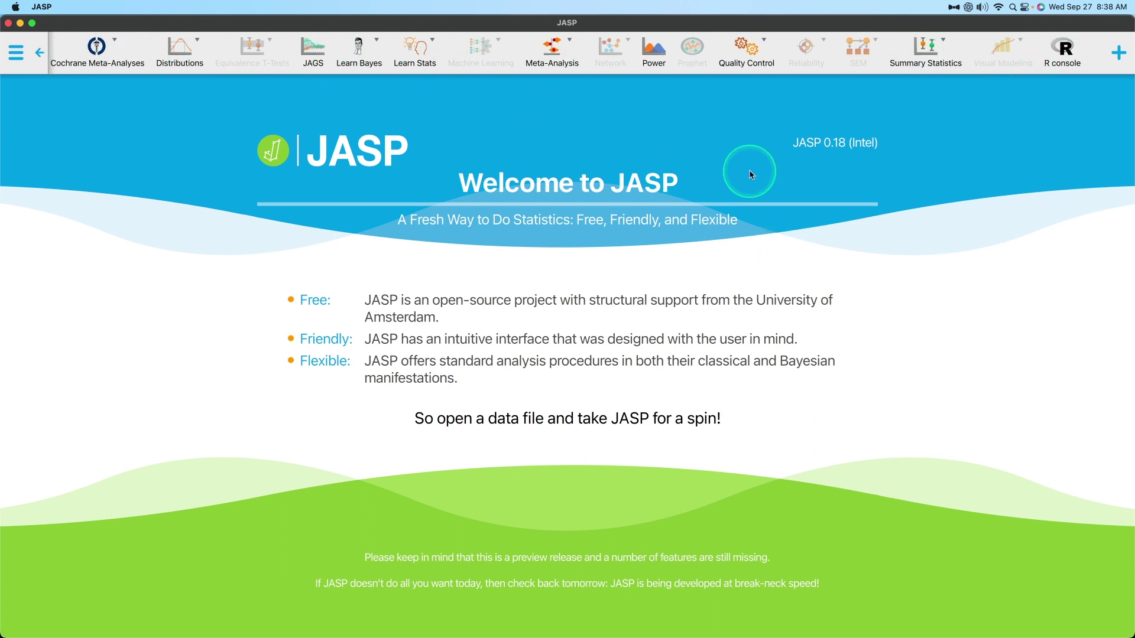
Step: Browse the list of available modules, then close it and return to the welcome screen
left_click(1118, 53)
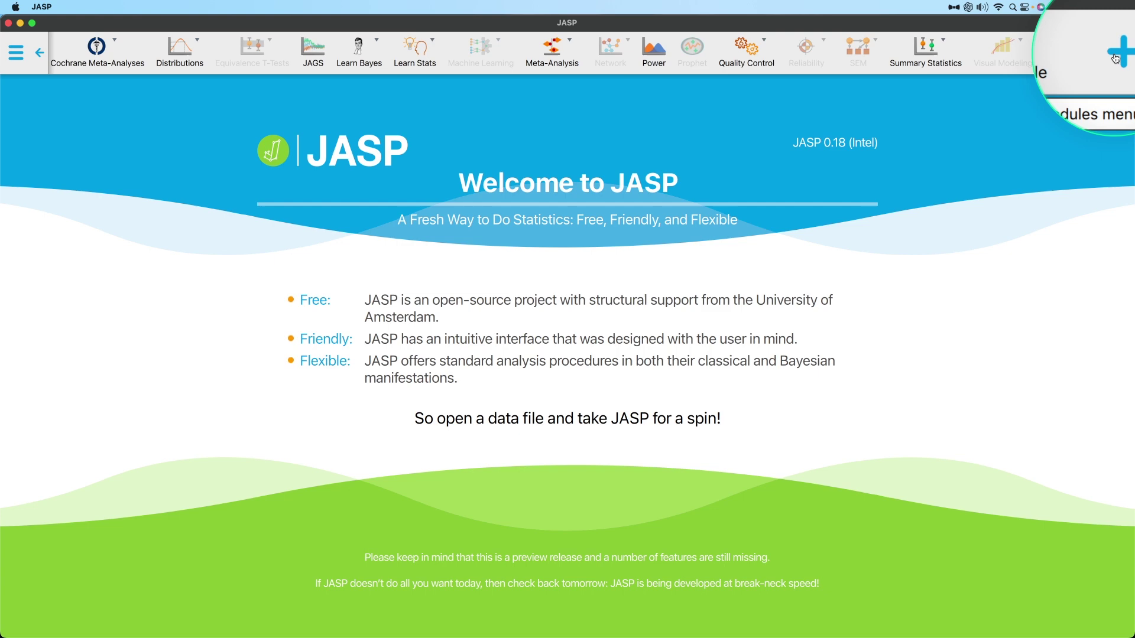
scroll(1049, 427, "up", 3)
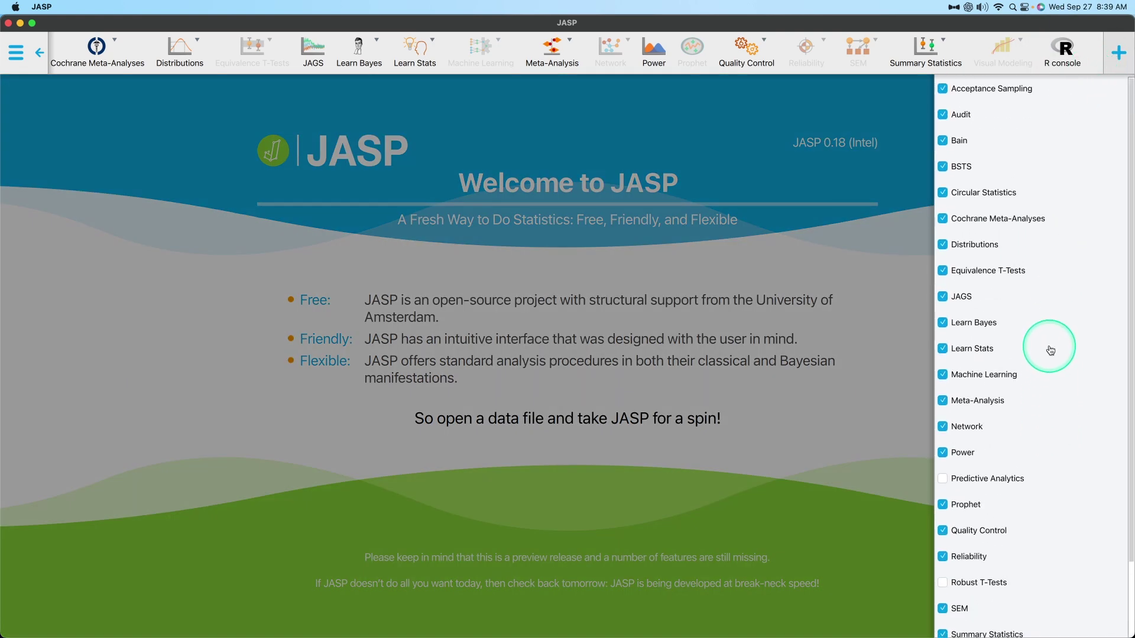
scroll(1051, 351, "down", 4)
scroll(1050, 351, "up", 4)
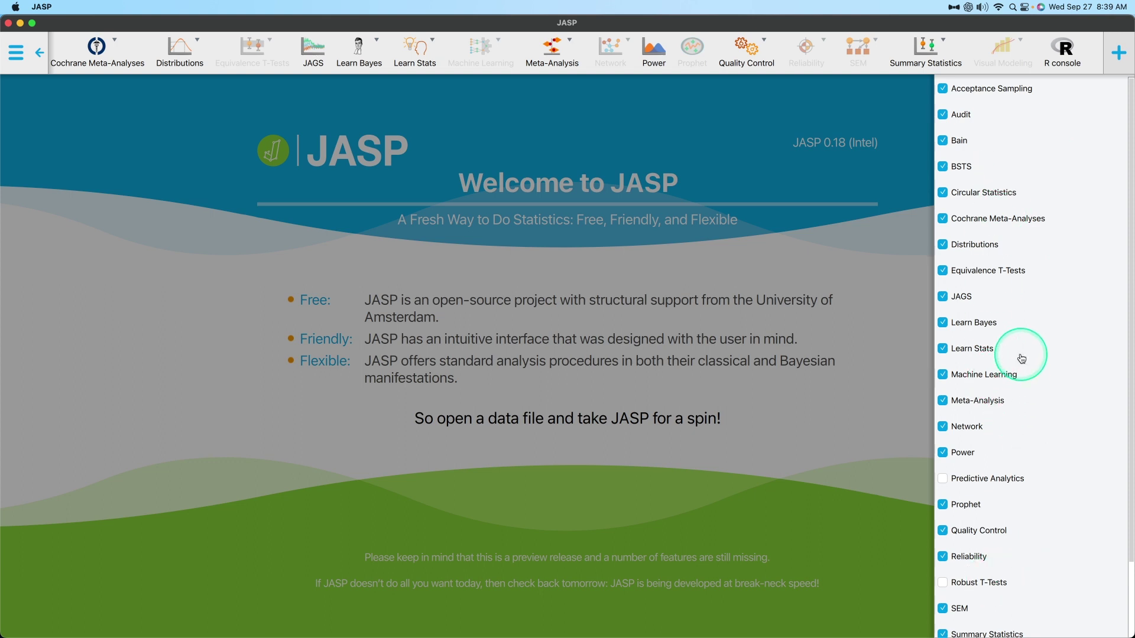
scroll(312, 56, "left", 5)
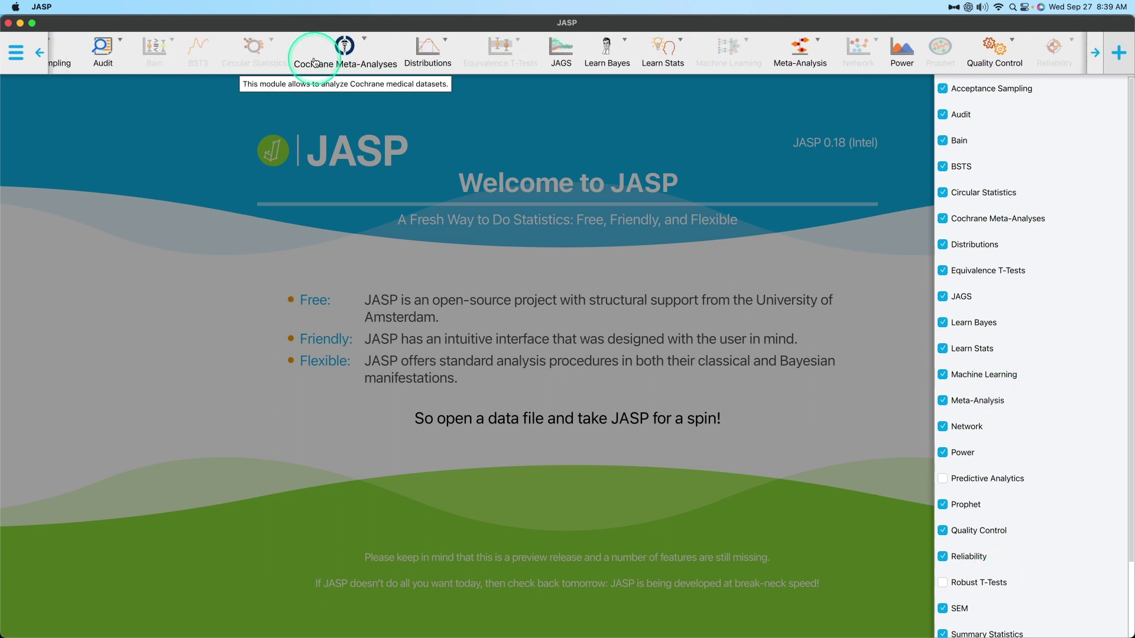
scroll(314, 62, "left", 9)
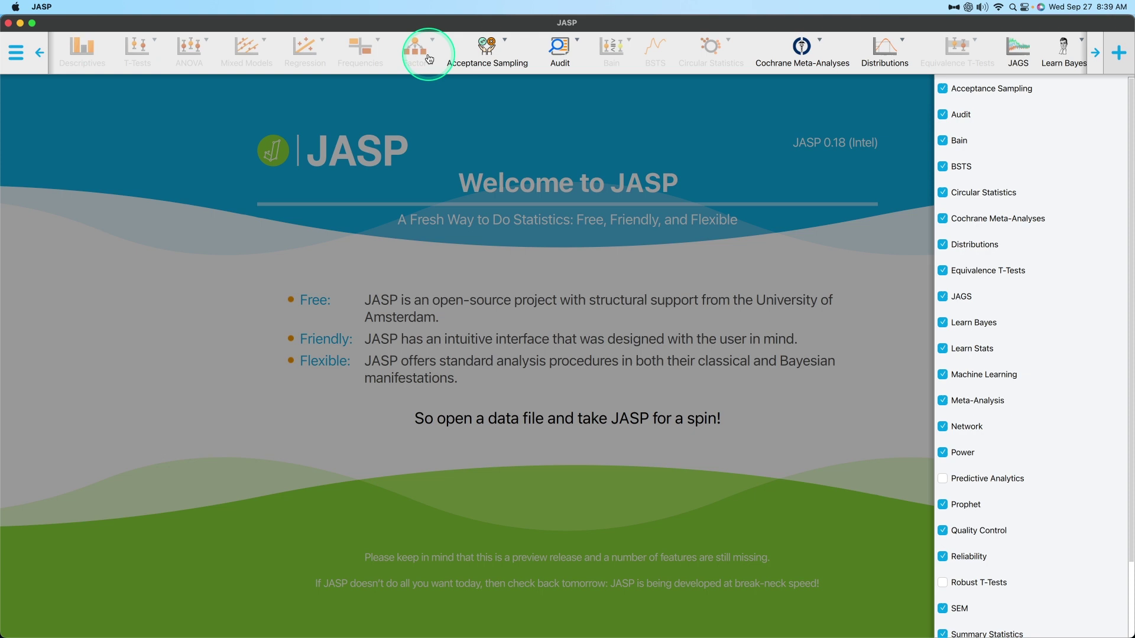
scroll(1056, 257, "down", 3)
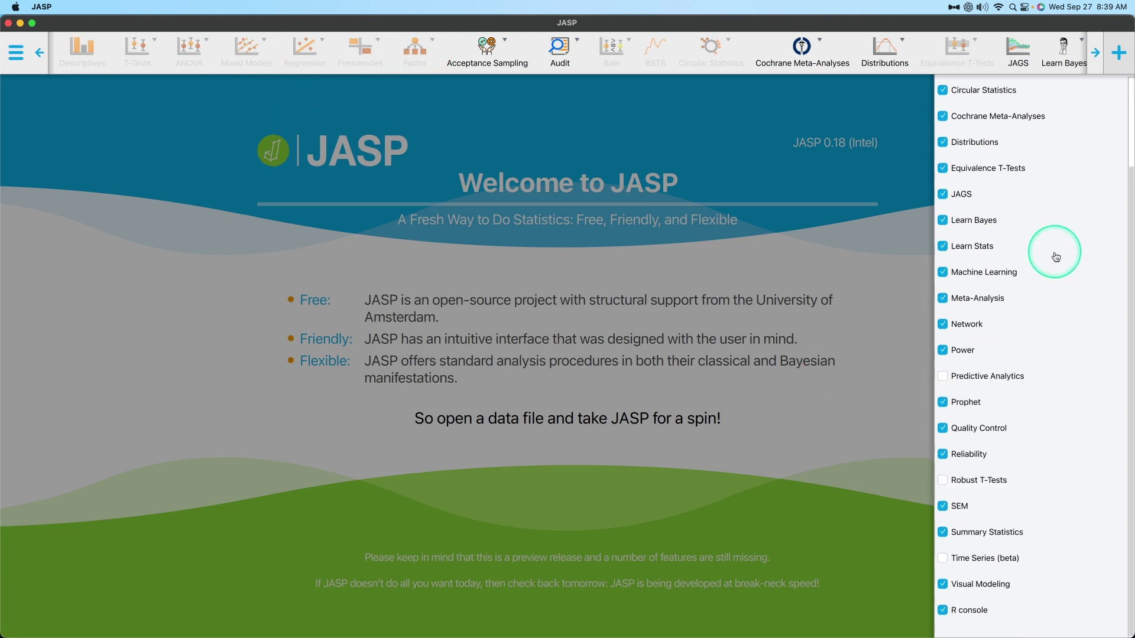
scroll(1056, 258, "up", 1)
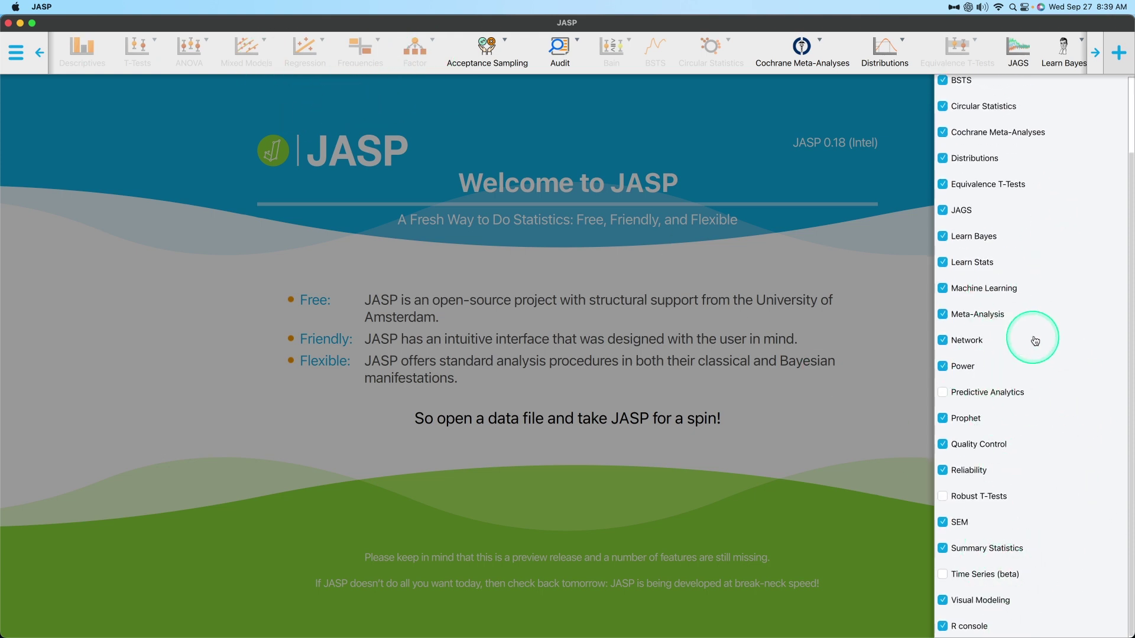
scroll(1036, 341, "up", 2)
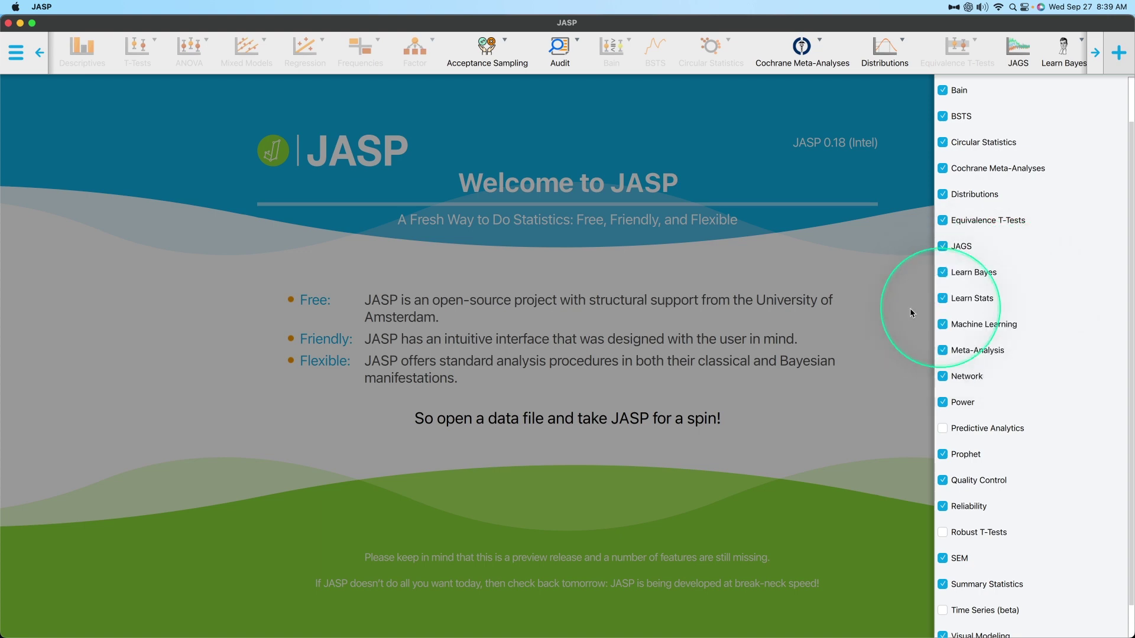
left_click(895, 293)
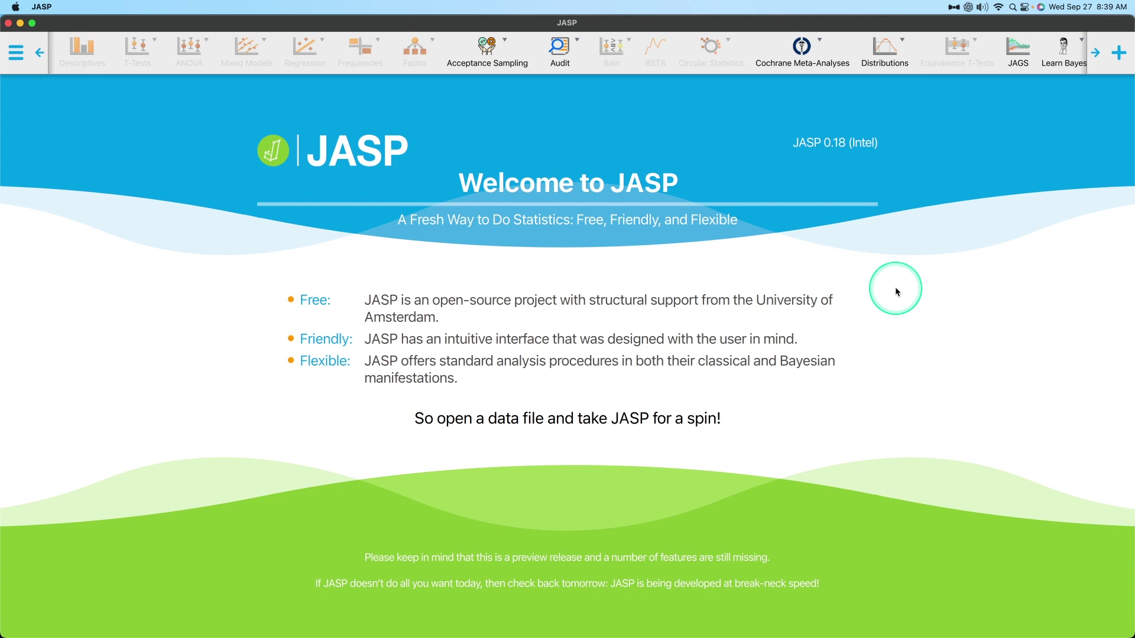
Step: Start the Learn Stats Binomial Distribution demo, showing the mass plot for n = 10, p = 0.5
scroll(1013, 50, "right", 3)
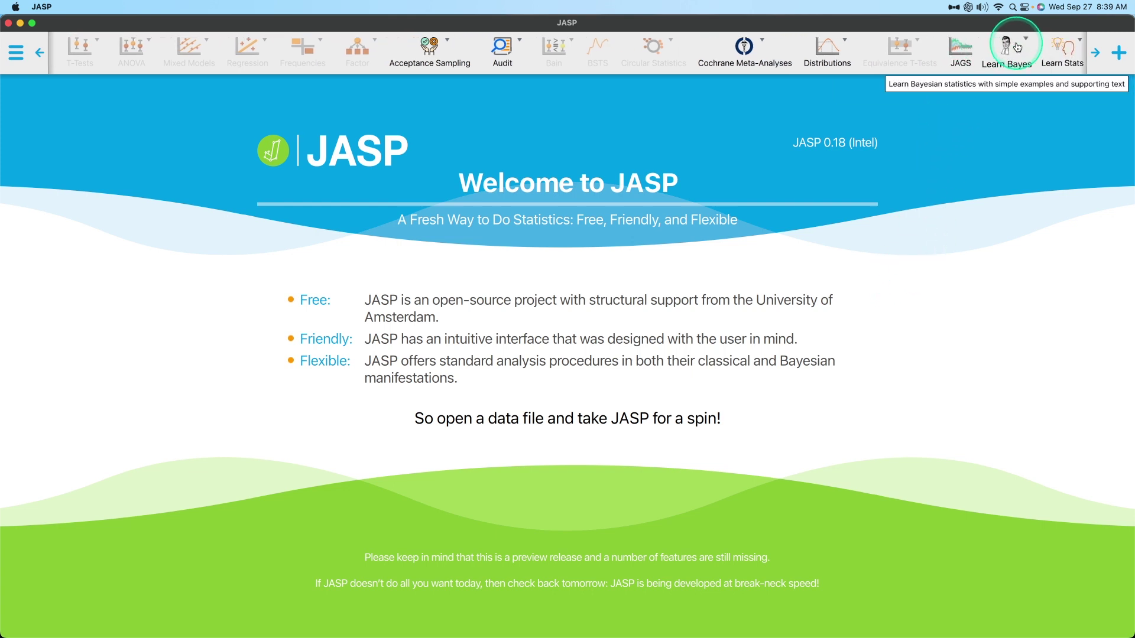
left_click(1041, 52)
left_click(1054, 94)
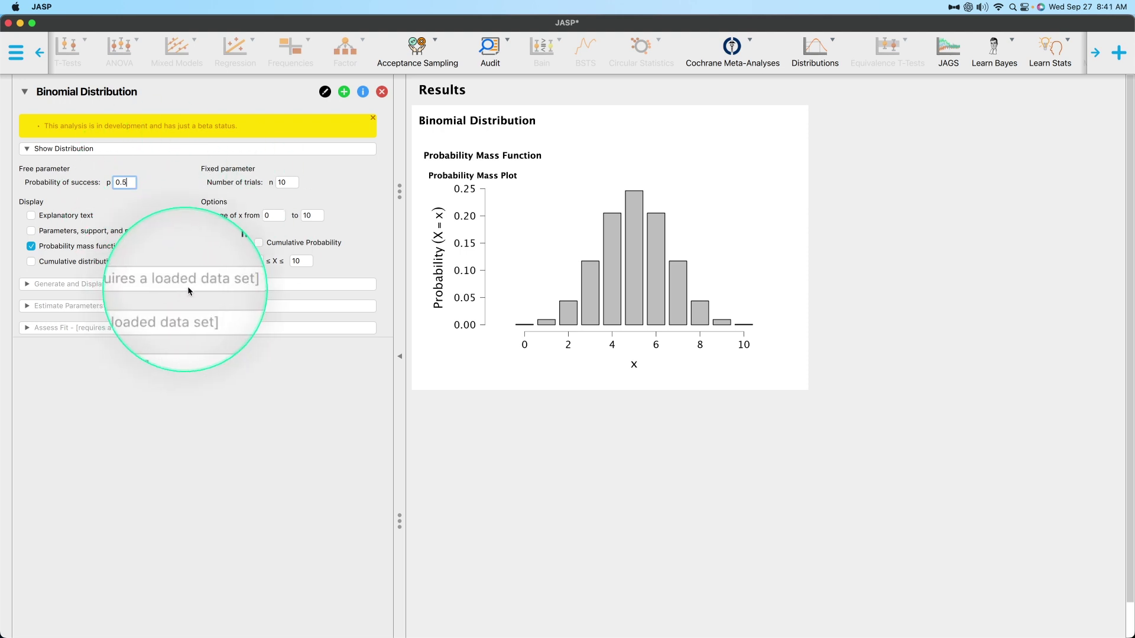
left_click(16, 52)
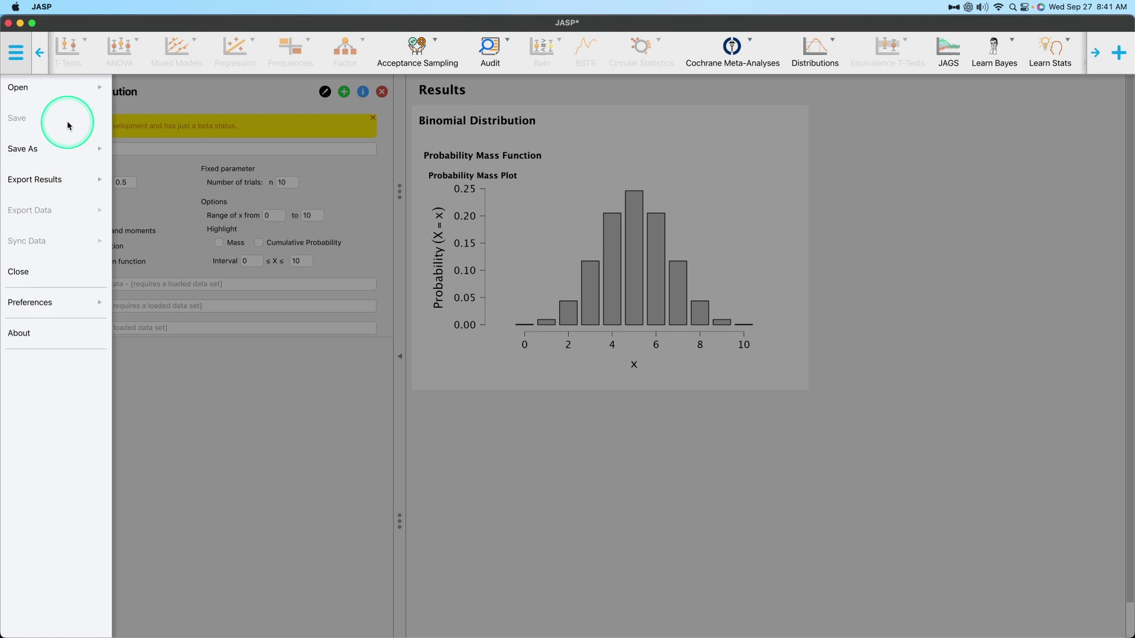
left_click(228, 371)
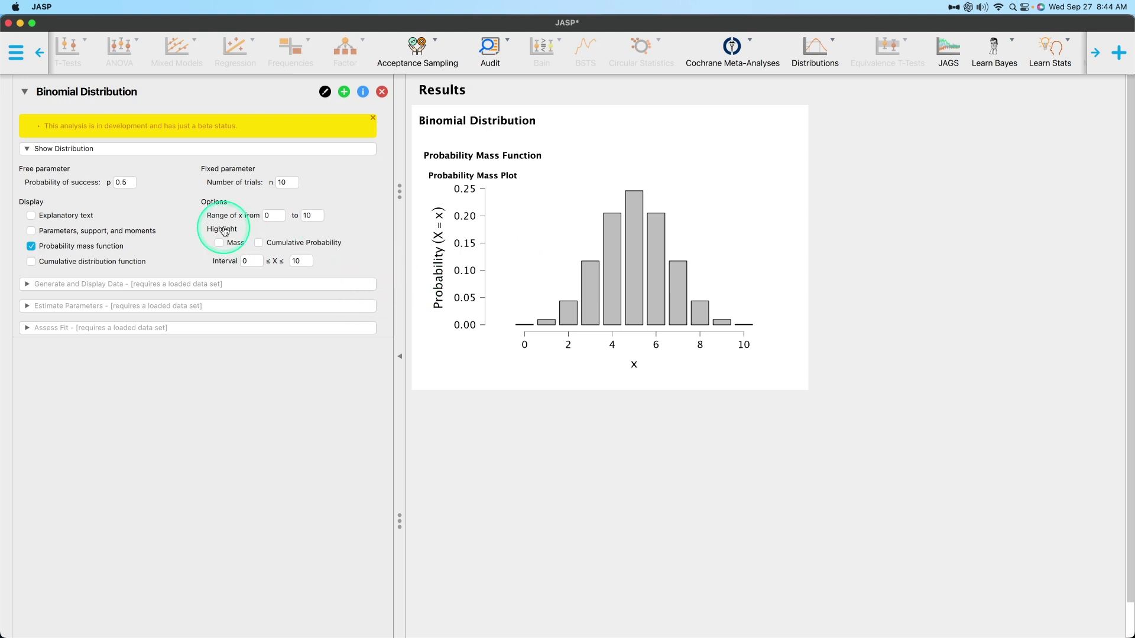
Step: Turn on explanatory text with the demo overview, references and probability mass function description
left_click(87, 217)
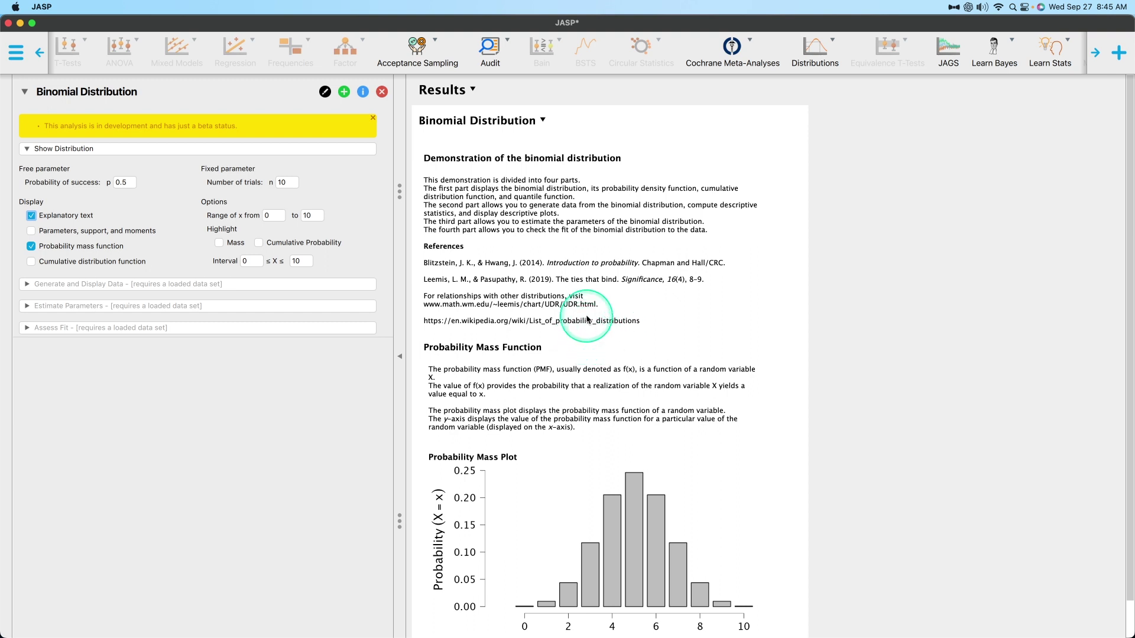
scroll(673, 325, "down", 2)
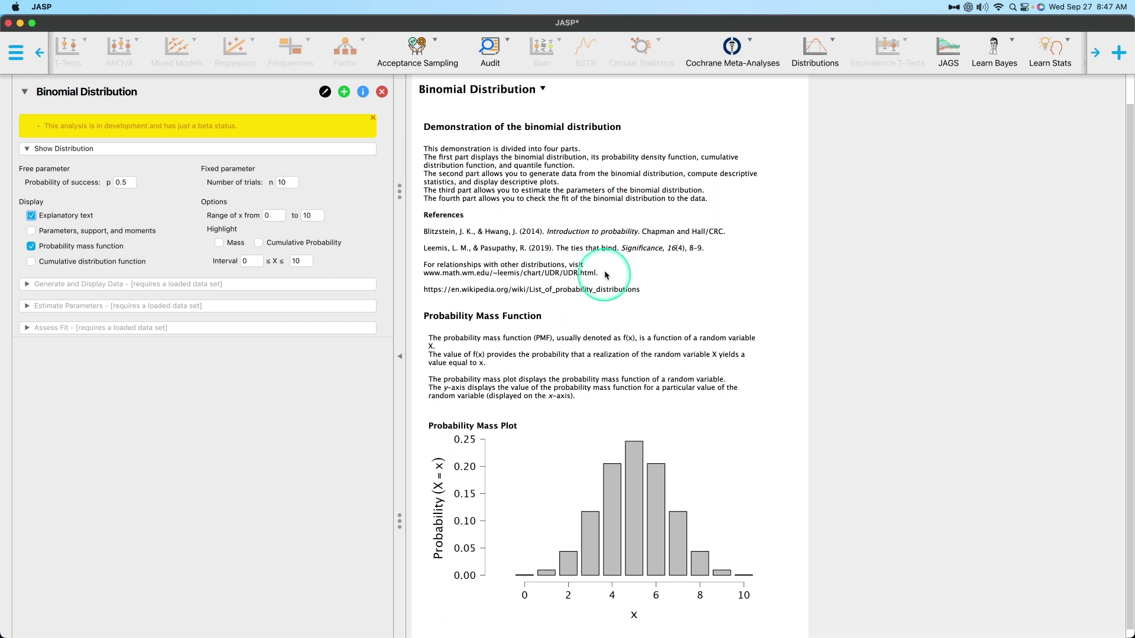
Step: Scroll through the results to review the symmetric mass plot for n = 10, p = 0.5
scroll(620, 255, "down", 1)
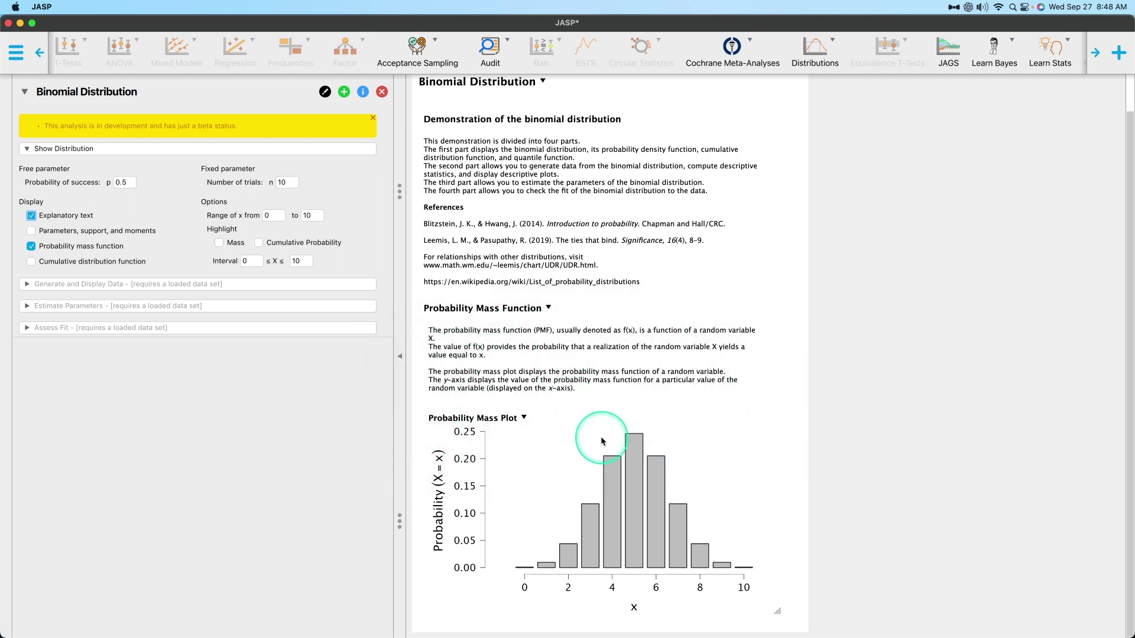
scroll(609, 596, "up", 1)
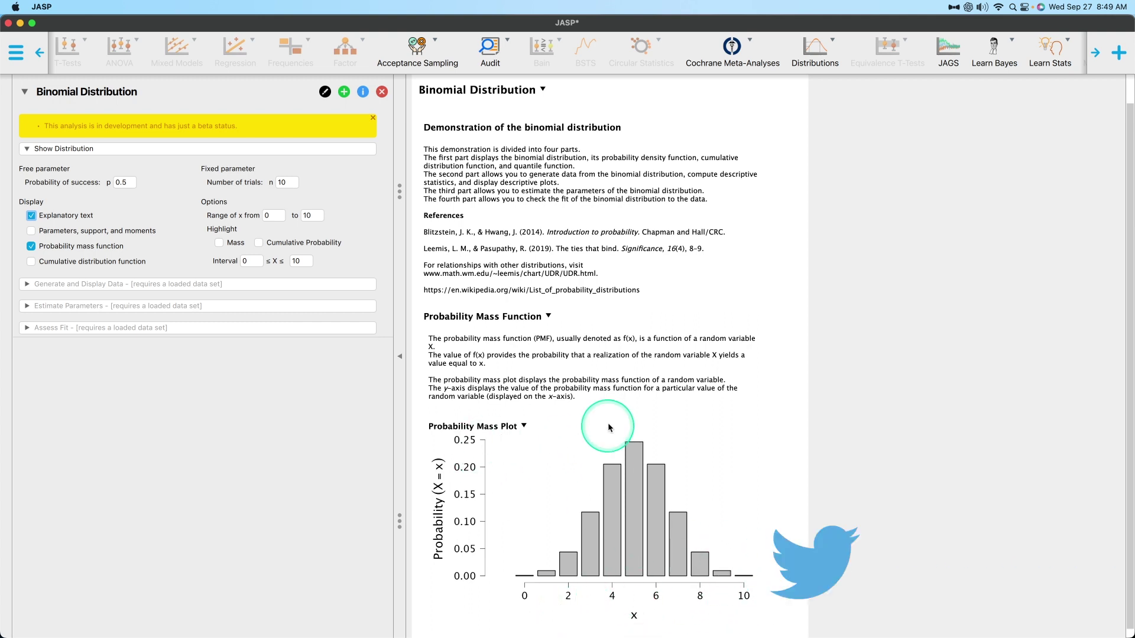
Step: Enlarge the Probability Mass Plot by resizing it from its bottom-right corner
left_click(524, 425)
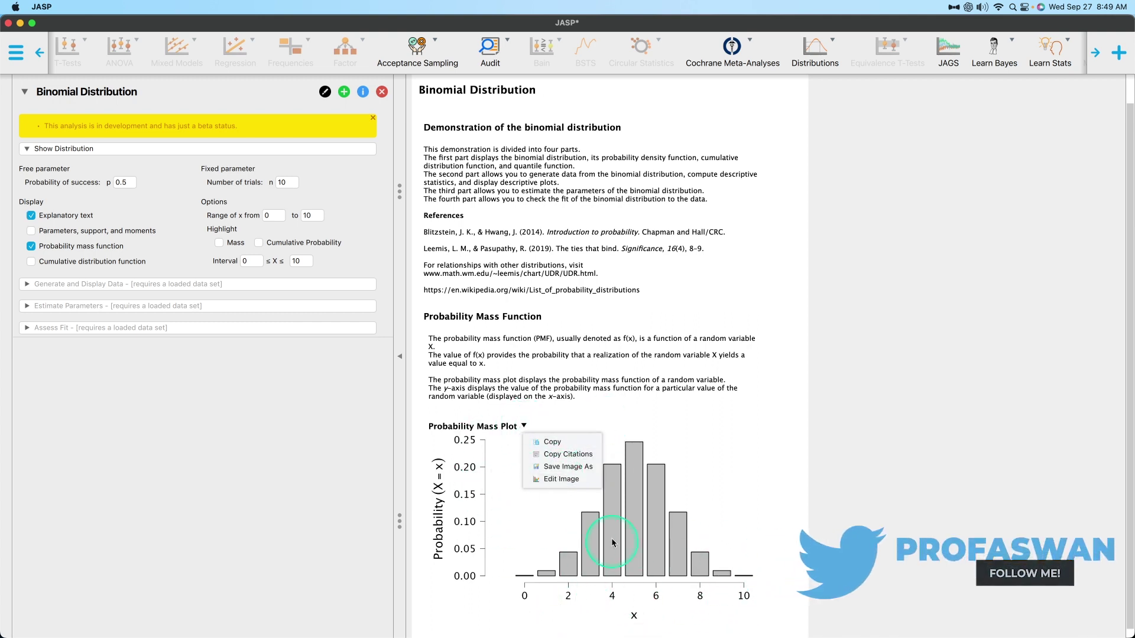
left_click(620, 584)
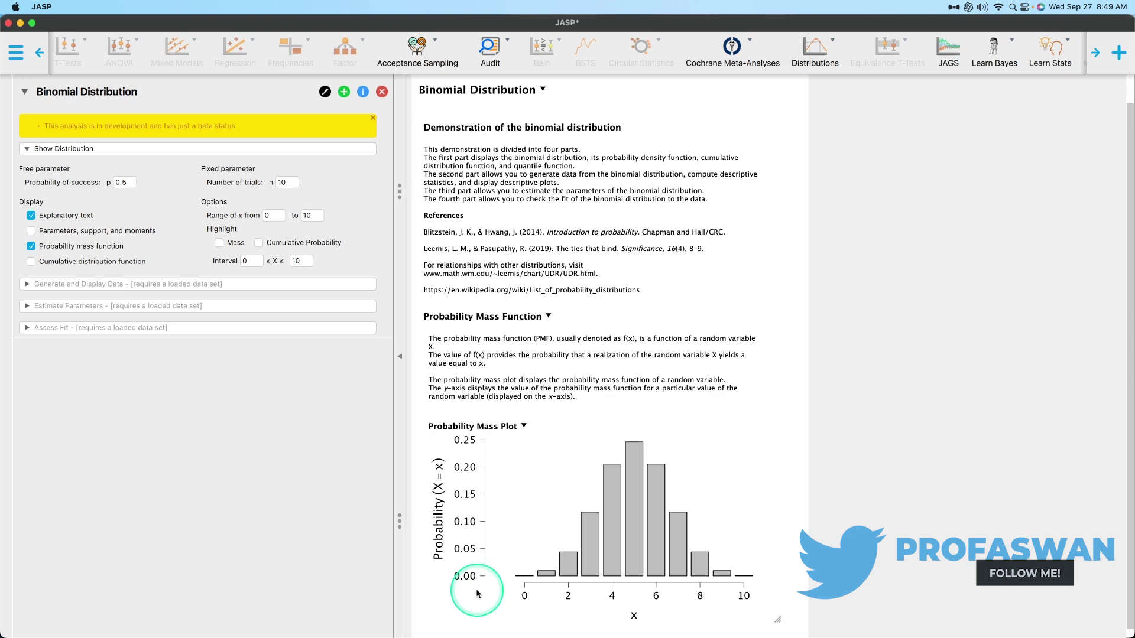
left_click_drag(778, 620, 826, 633)
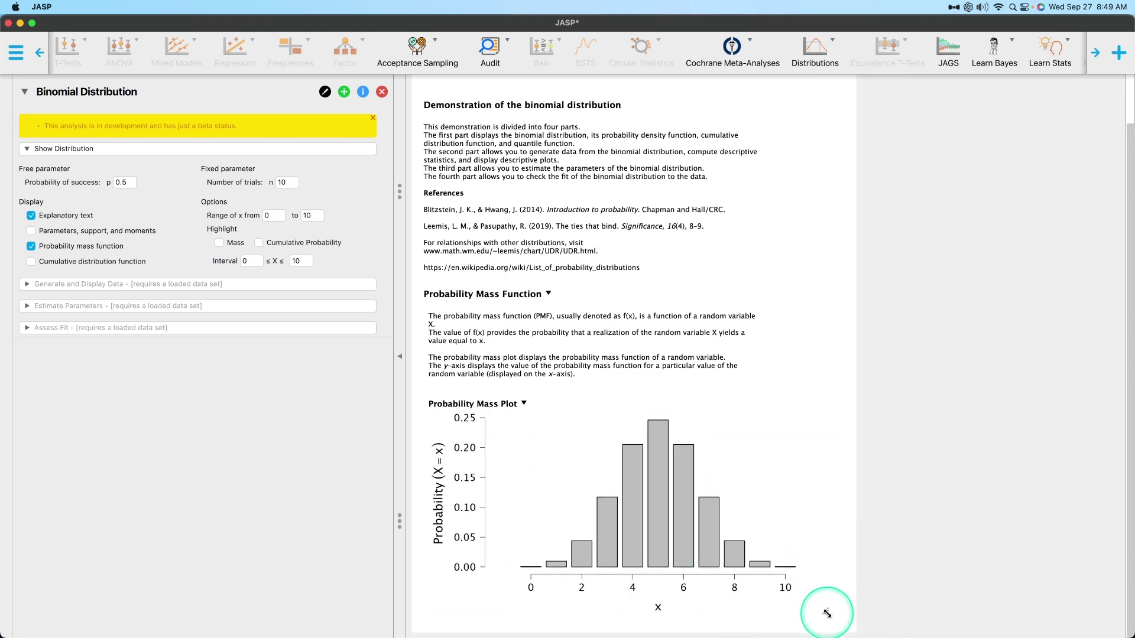
left_click_drag(823, 613, 788, 611)
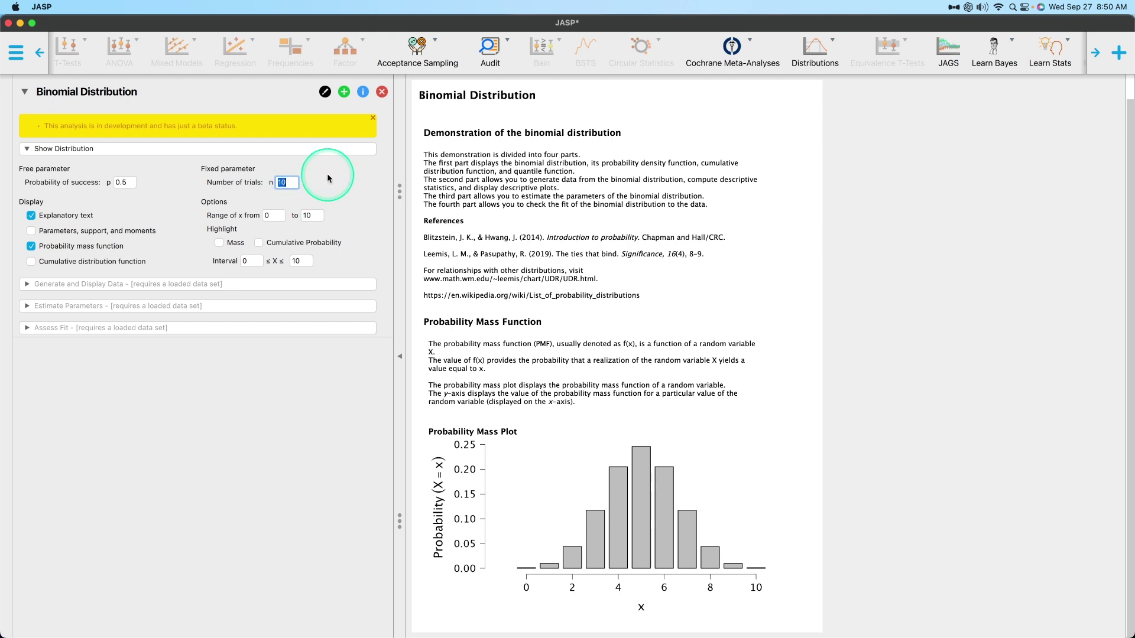
Step: Commit 20 trials so the mass plot spans x = 0–20, peaking at x = 10
key("Return")
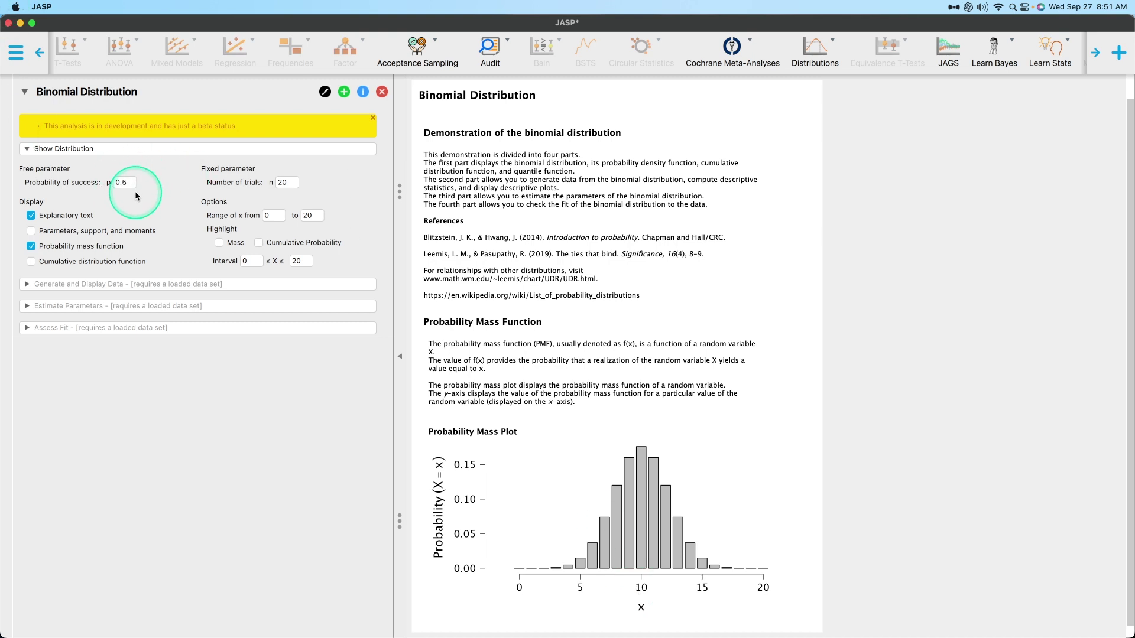
Step: Set the number of trials to 50, then reselect the field to change it to 100
left_click(287, 182)
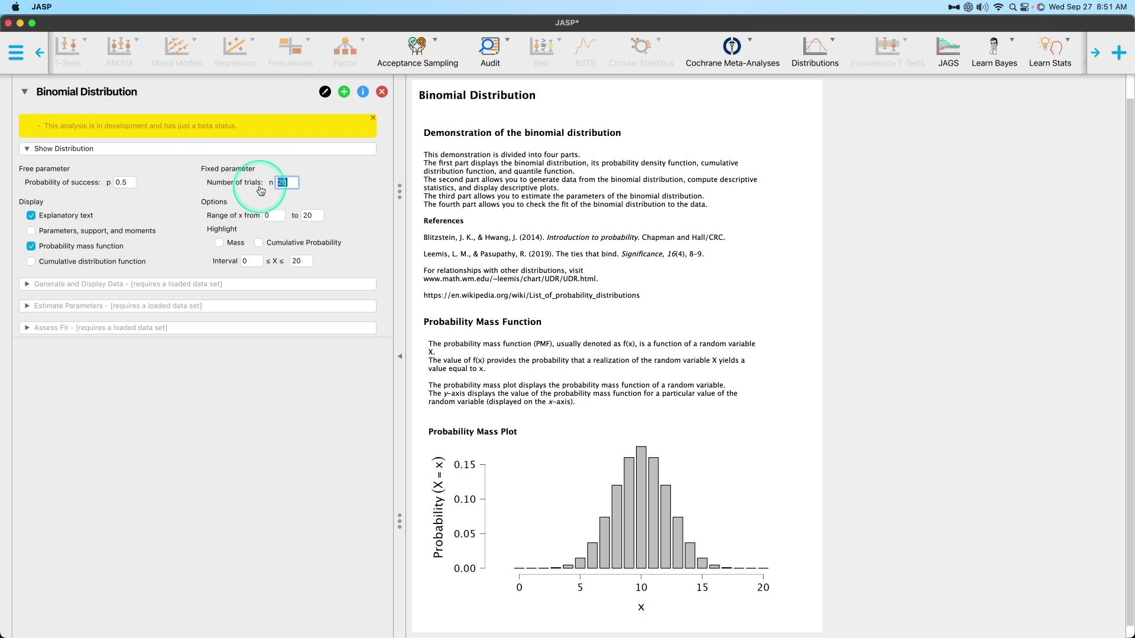
type("50")
key("Return")
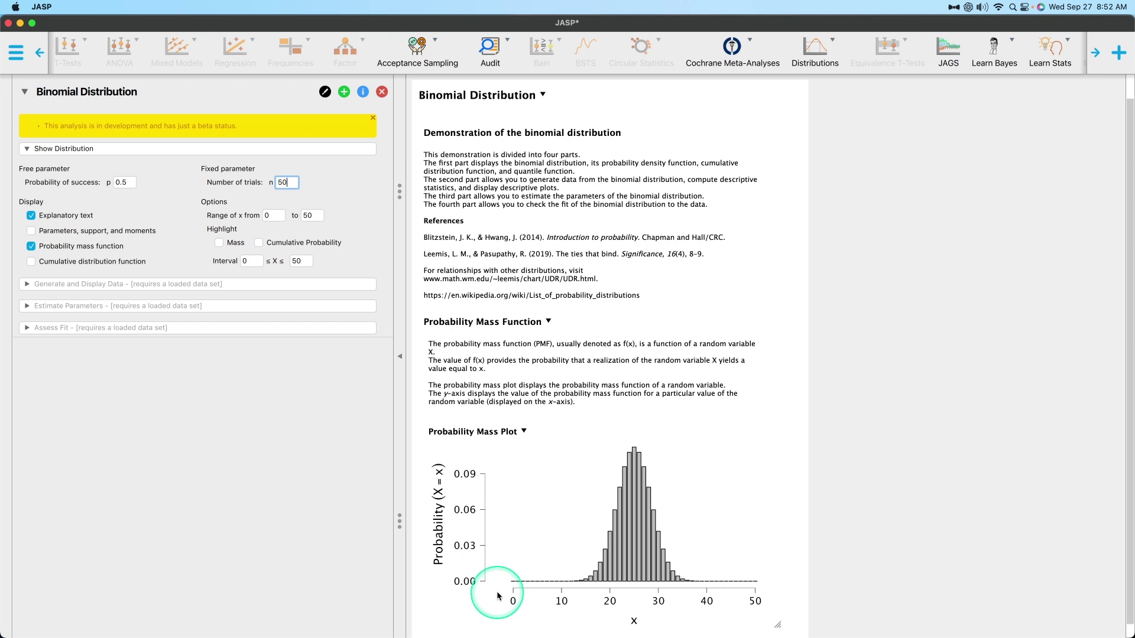
double_click(285, 183)
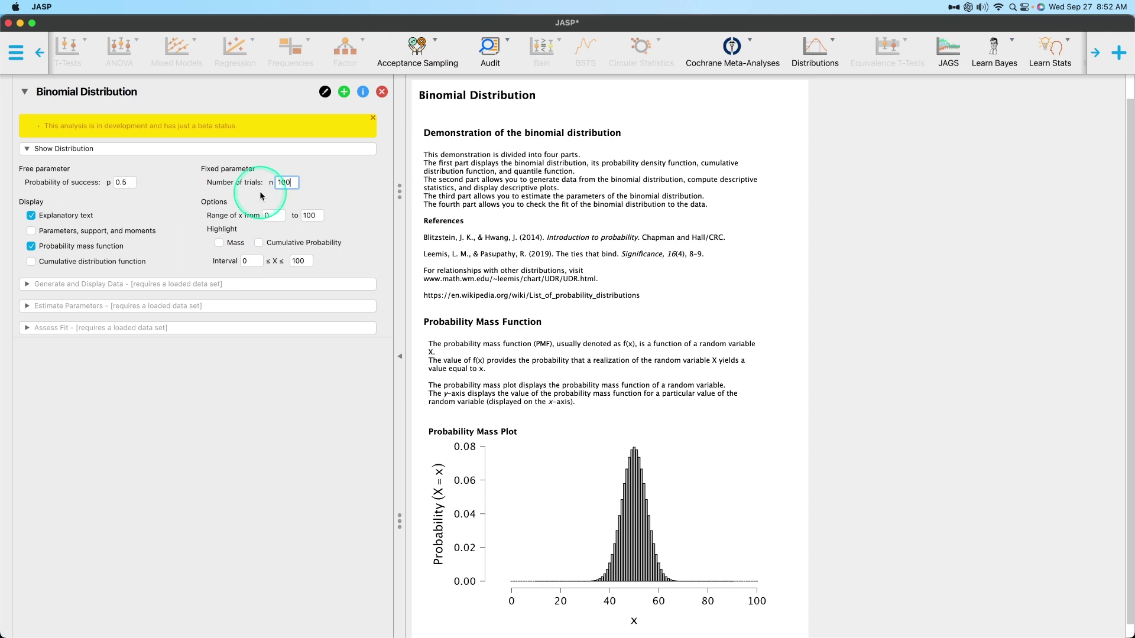
Step: Set the number of trials to 10 and the success probability to 0.75
double_click(287, 182)
type("10")
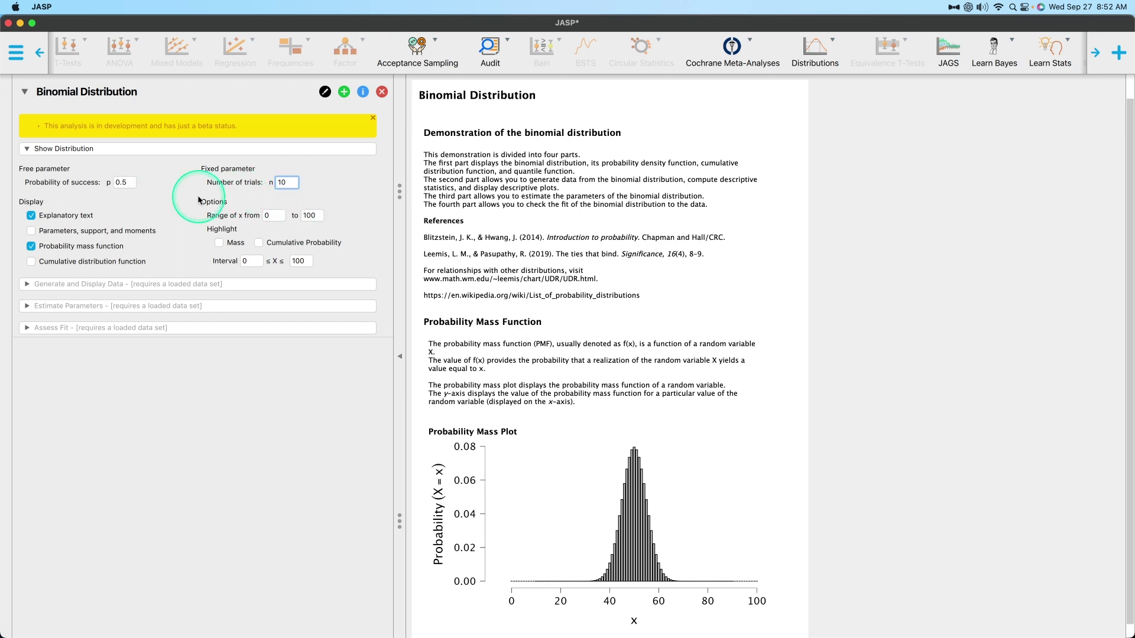
double_click(132, 186)
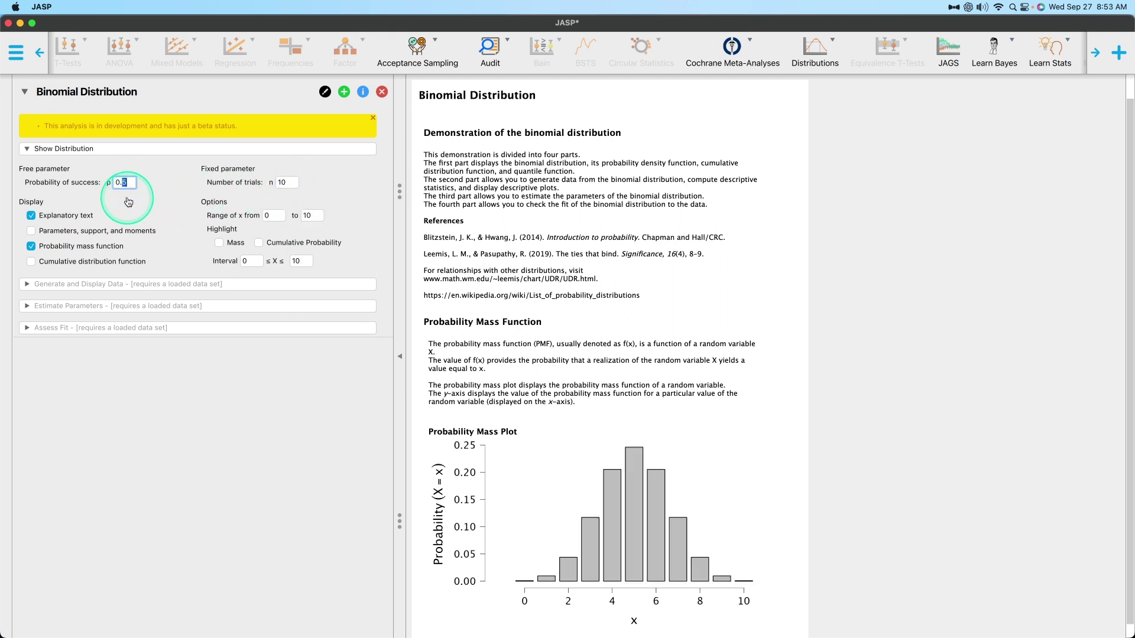
key("Return")
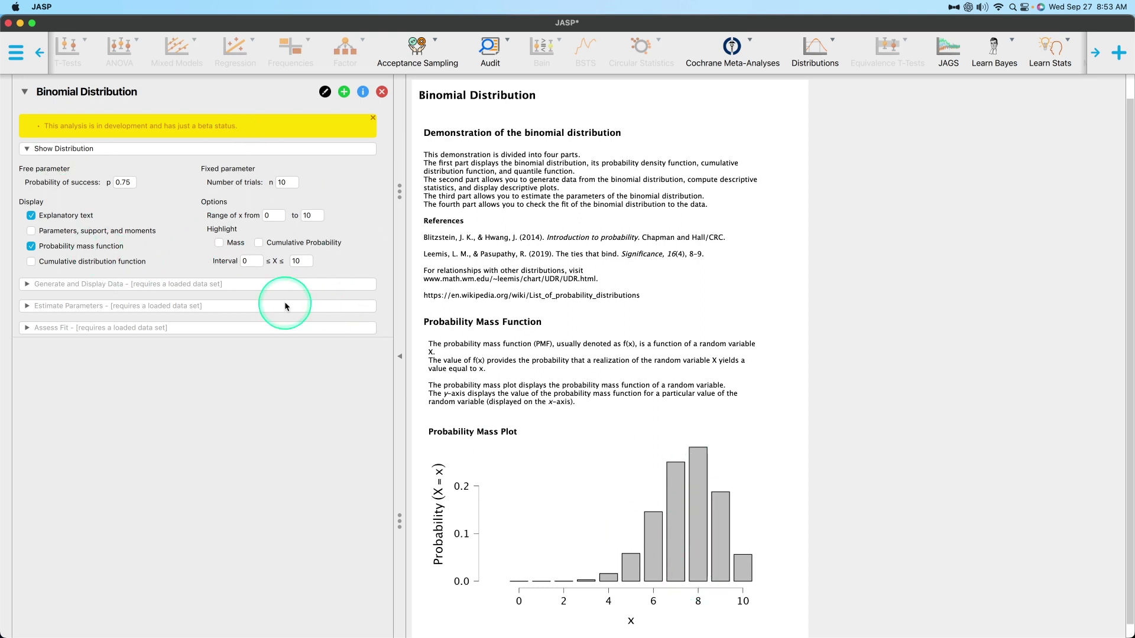
Step: Change the success probability back to 0.5, giving a symmetric plot peaking at x = 5
double_click(125, 182)
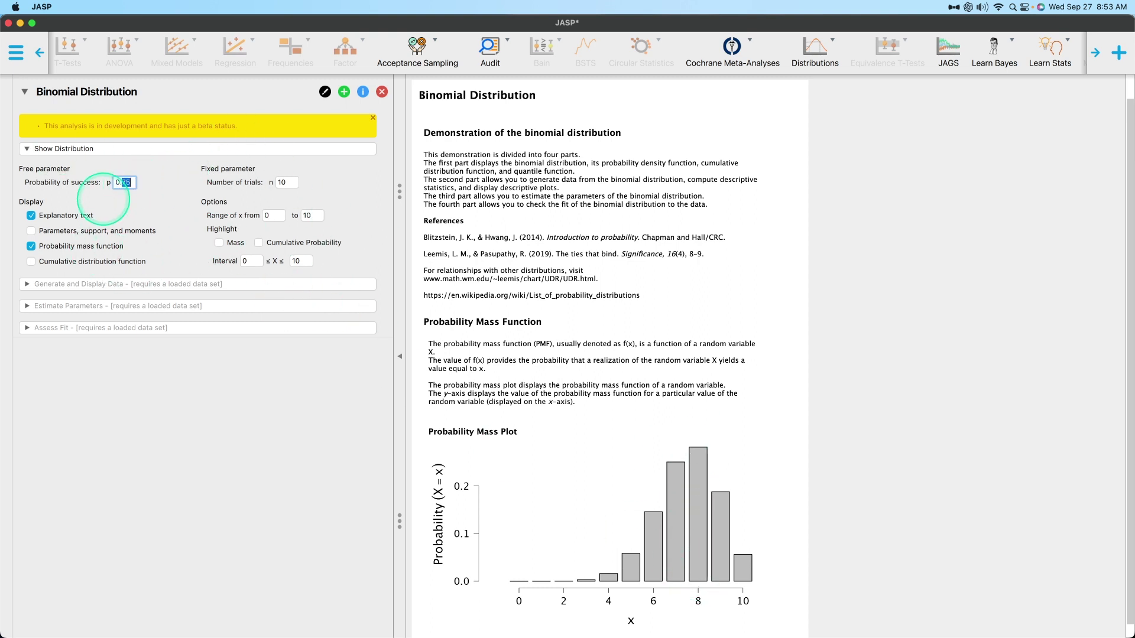
type("5")
key("Return")
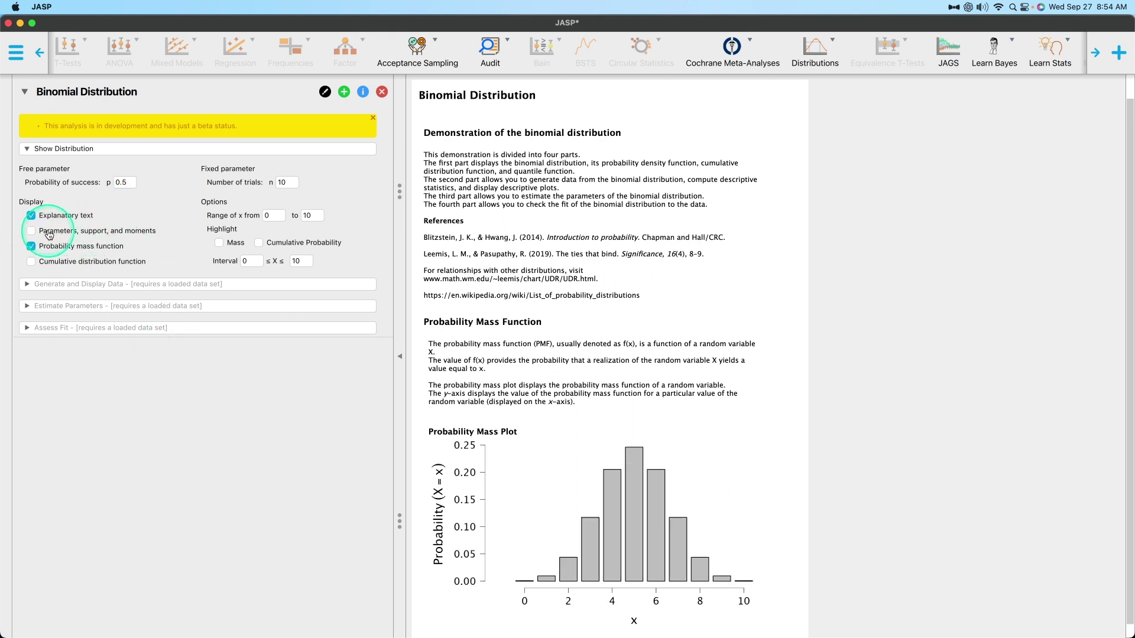
Step: Show parameters, support and moments, and reduce the number of trials to 1
left_click(115, 235)
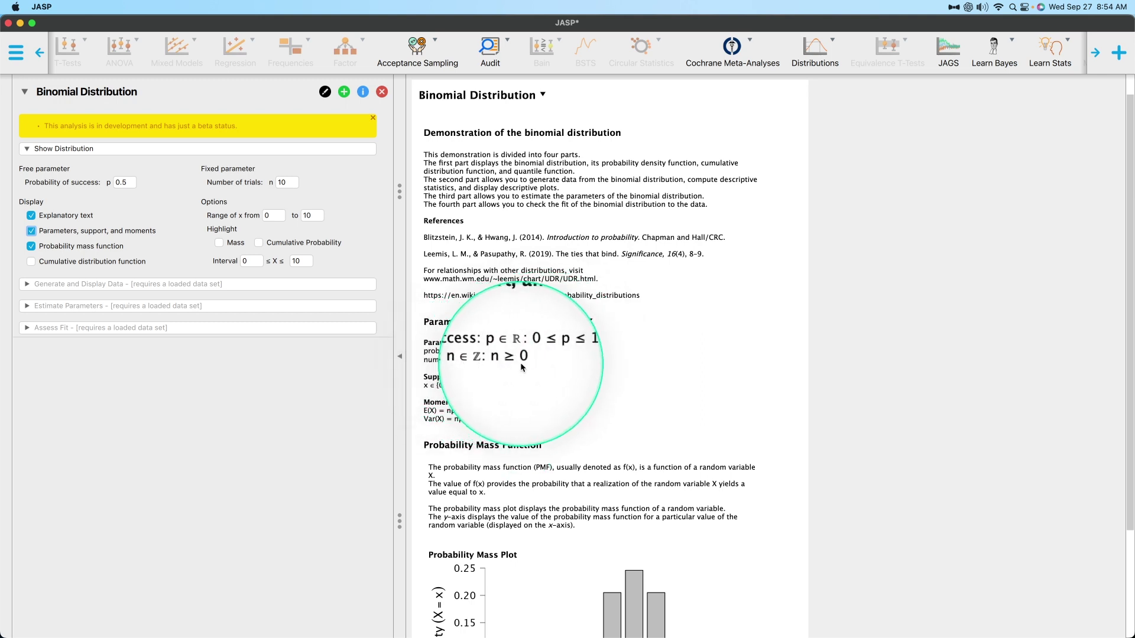
double_click(290, 183)
key("Return")
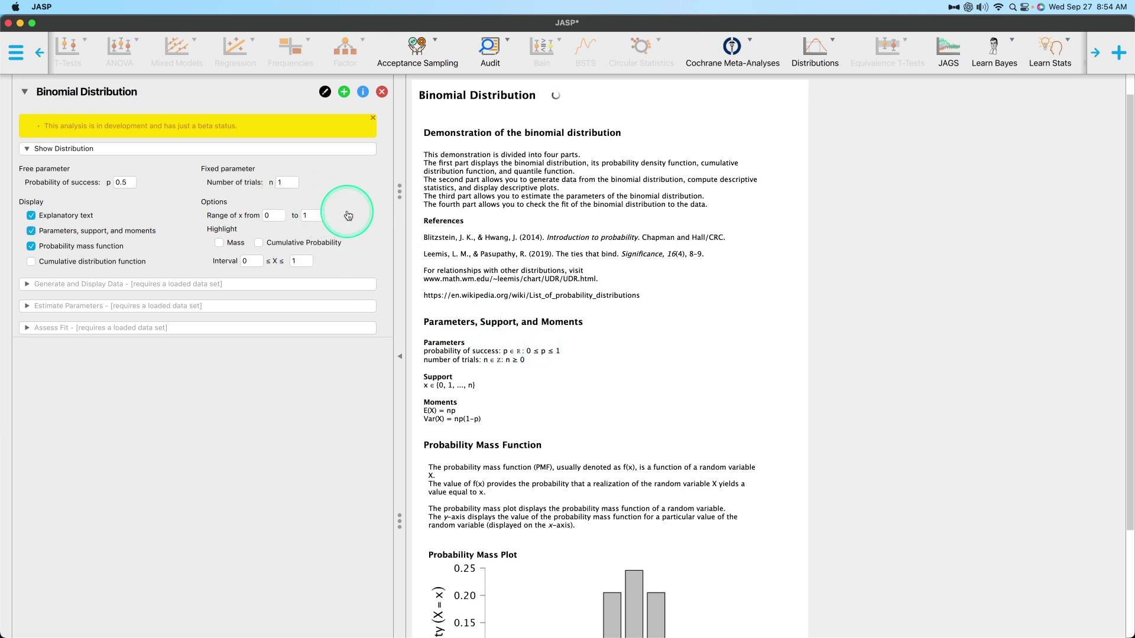
scroll(609, 532, "down", 3)
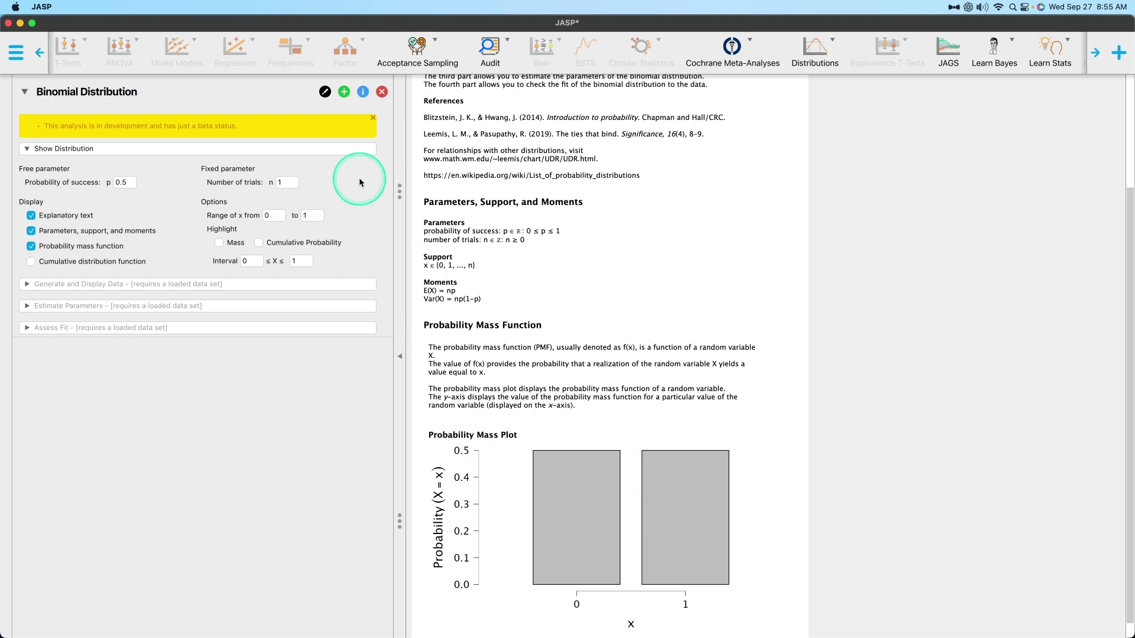
Step: Set the number of trials to 5, then 1, then reselect it to return to 10
left_click(291, 185)
type("5")
key("Return")
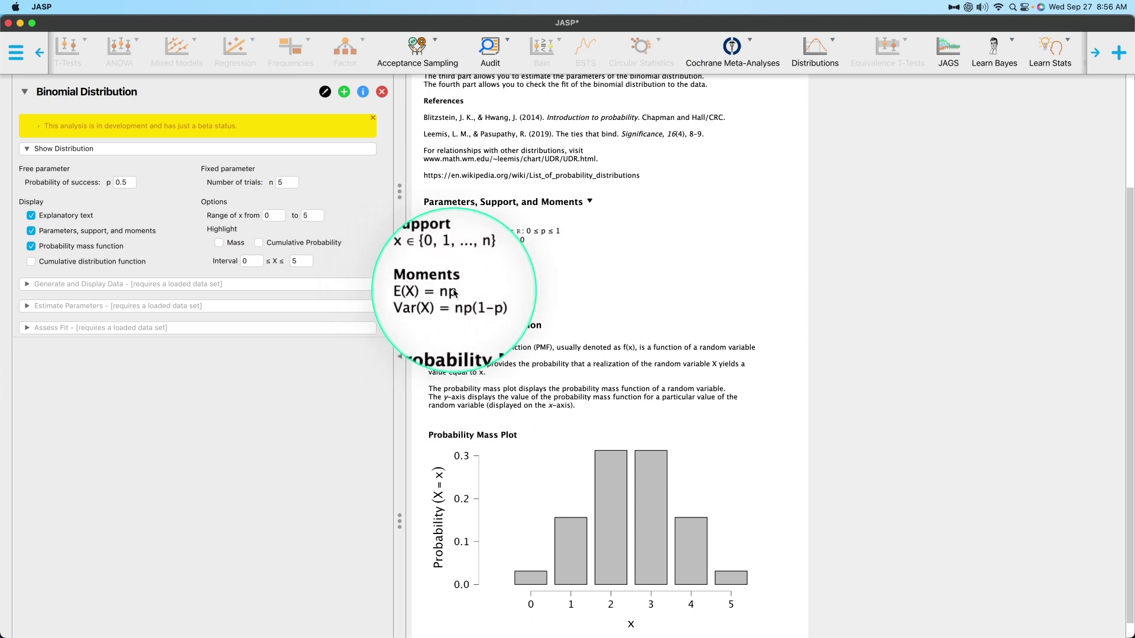
left_click(287, 183)
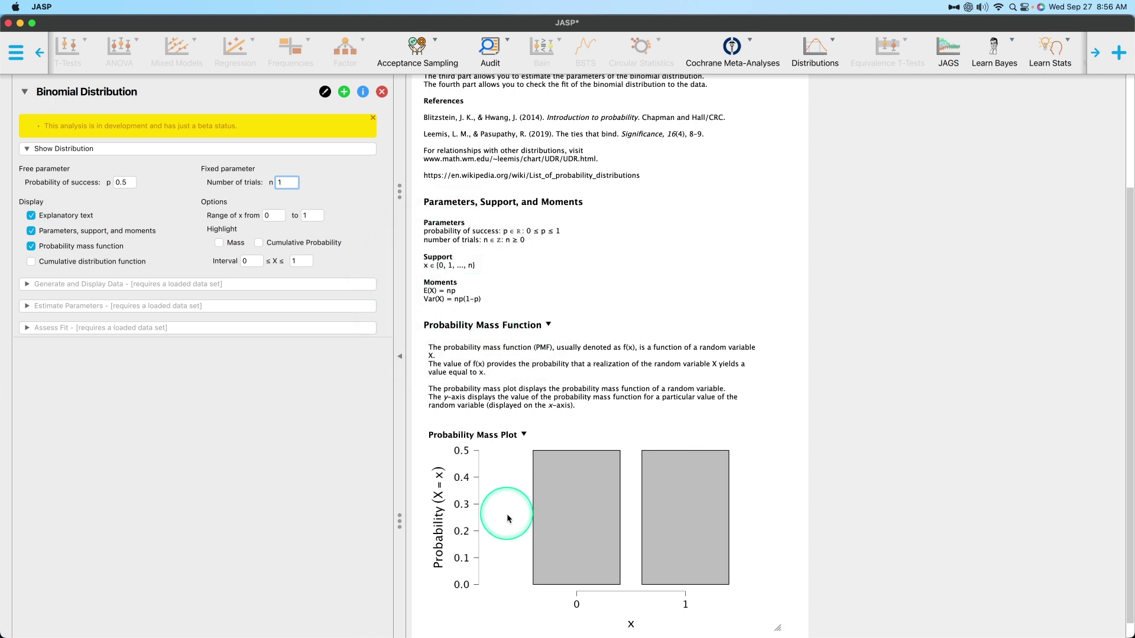
double_click(283, 182)
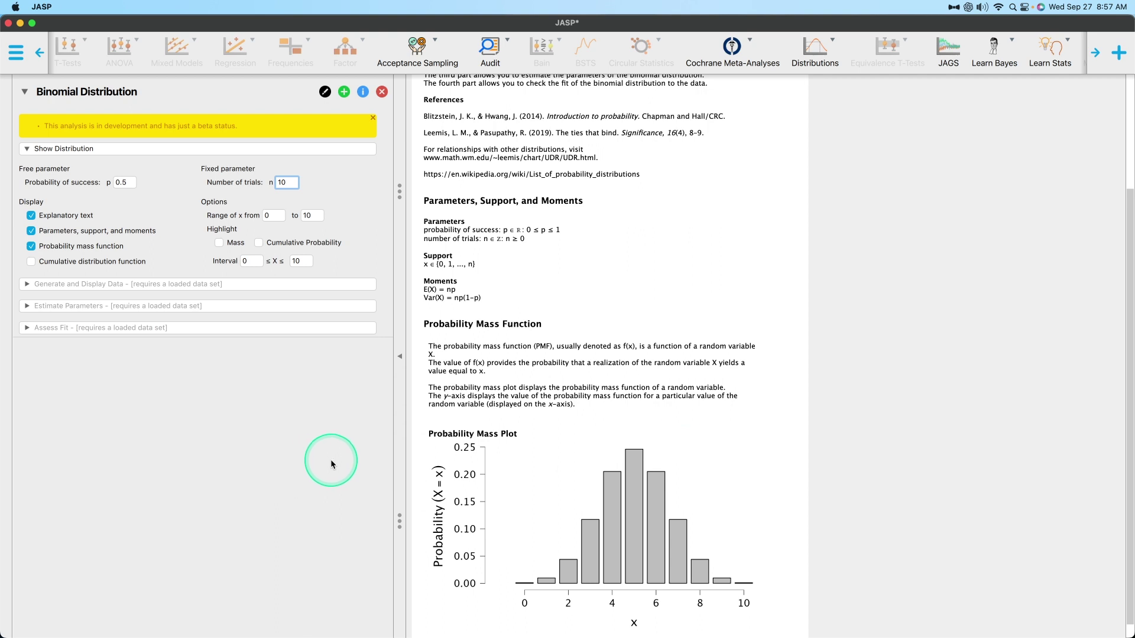
Step: Add the cumulative distribution function plot and raise the number of trials to 100
left_click(36, 262)
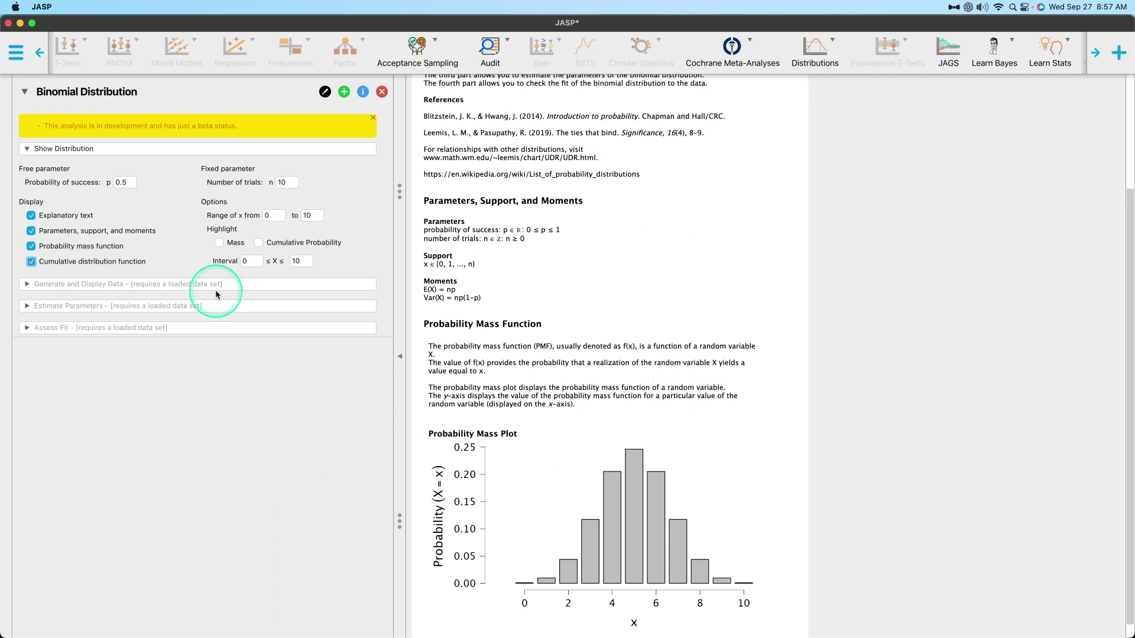
scroll(667, 448, "down", 6)
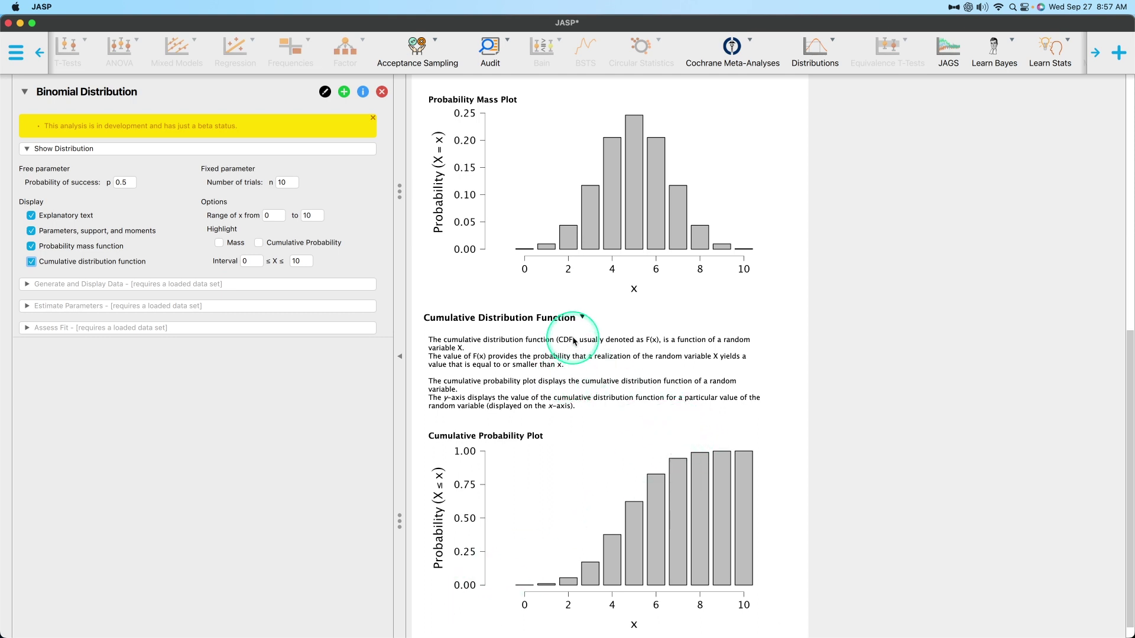
left_click(291, 182)
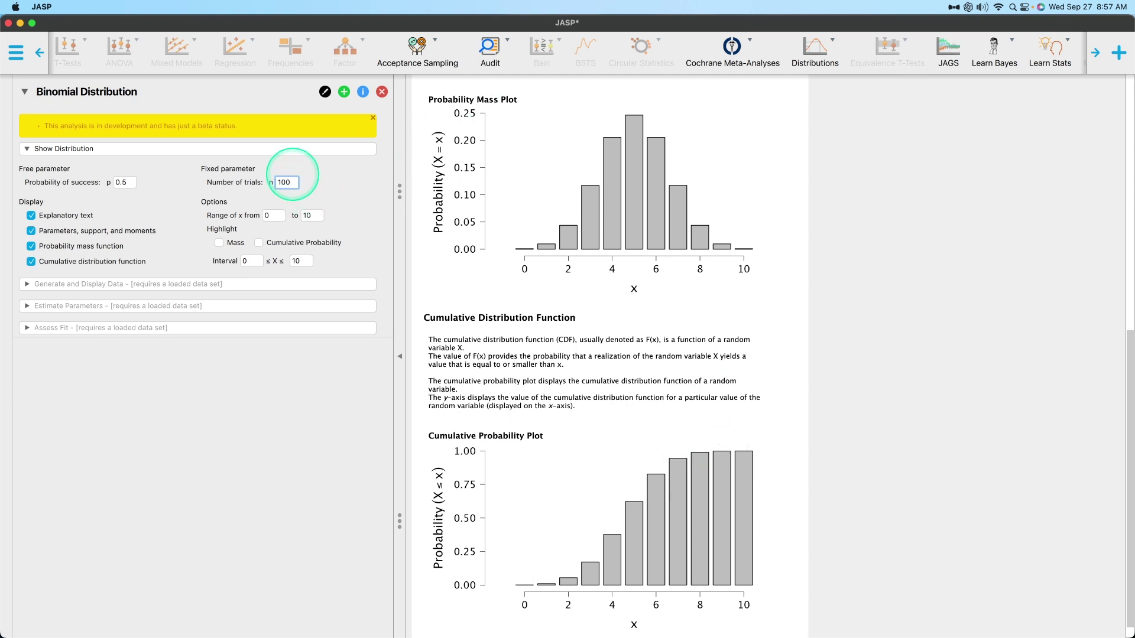
key("Return")
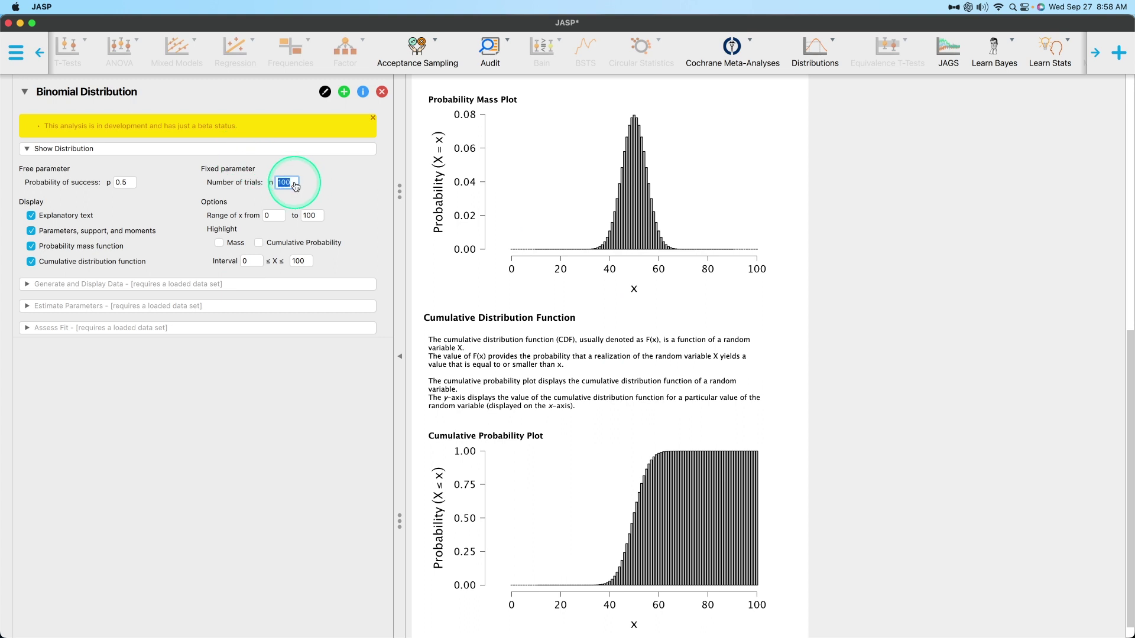
Step: Reset the number of trials to 10 and limit the x range to end at 5
type("10")
key("Return")
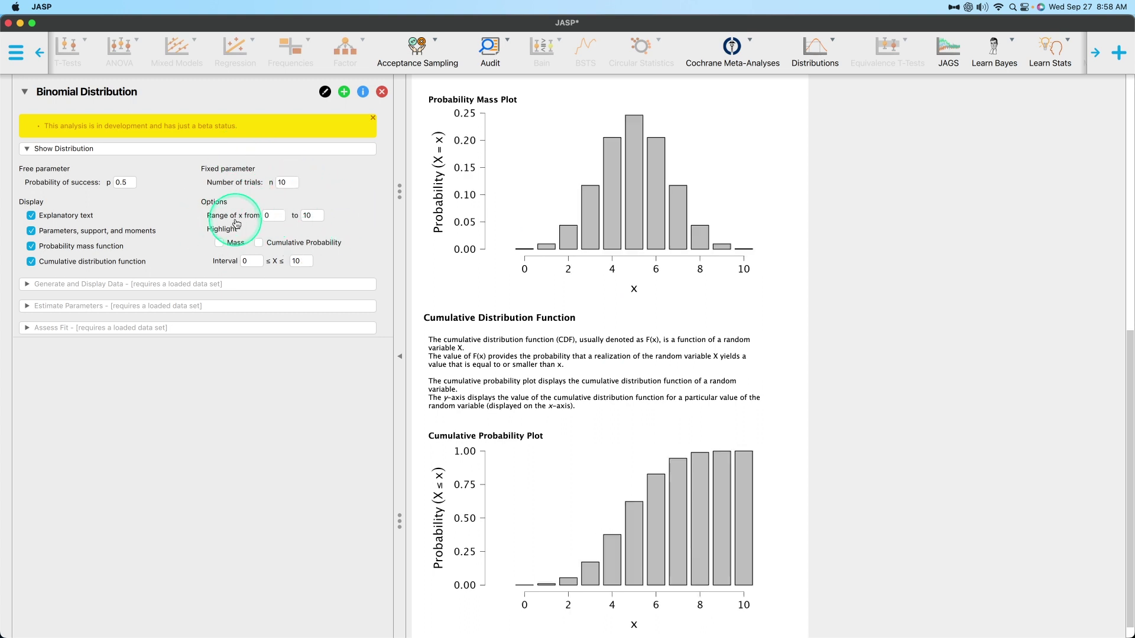
left_click(322, 213)
type("5")
key("Return")
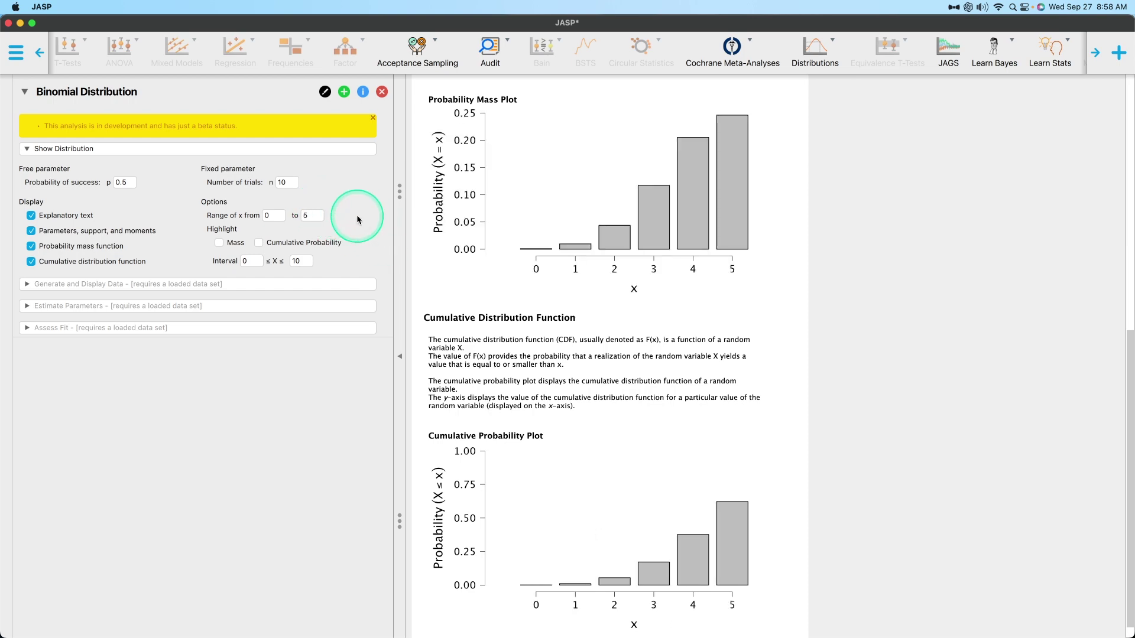
Step: Change the success probability to 0.75
scroll(548, 266, "up", 3)
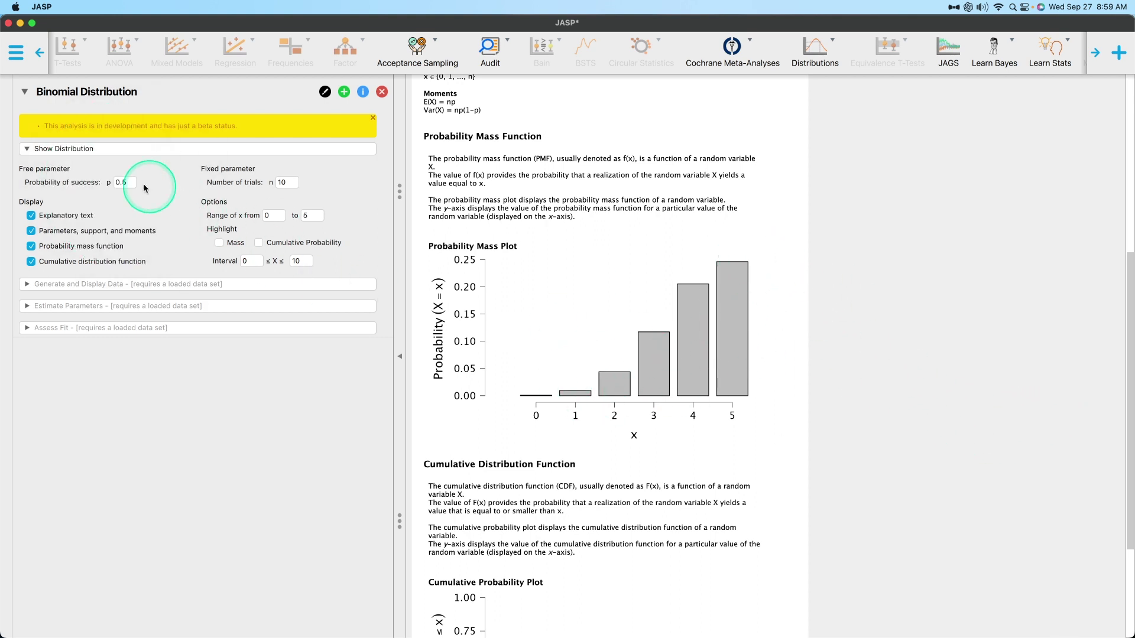
left_click_drag(121, 183, 140, 185)
type("75")
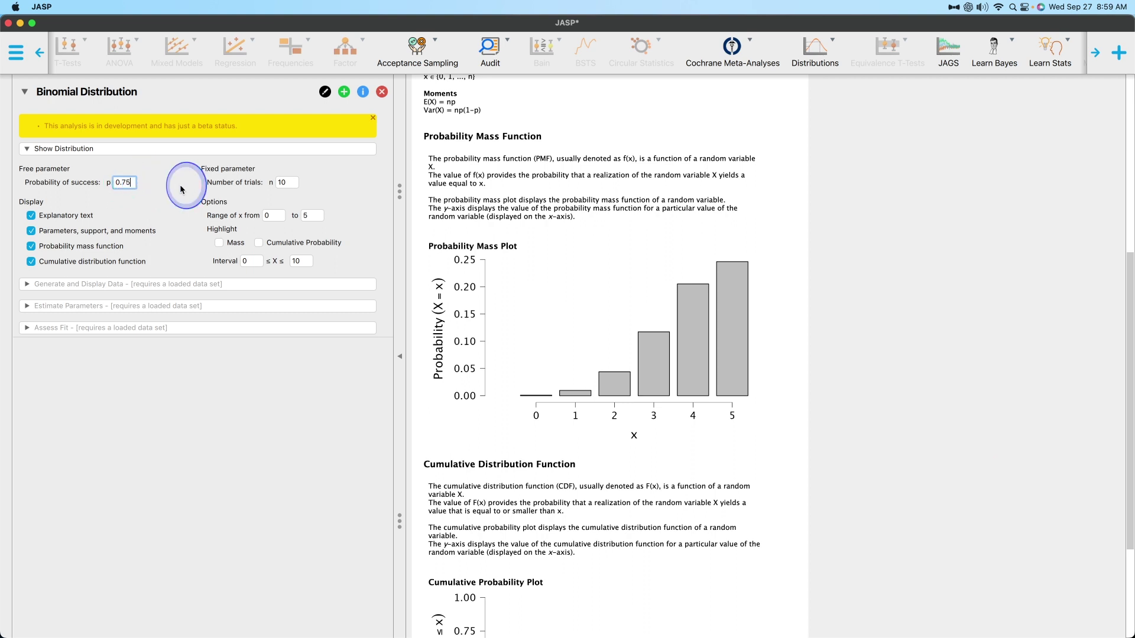
key("Return")
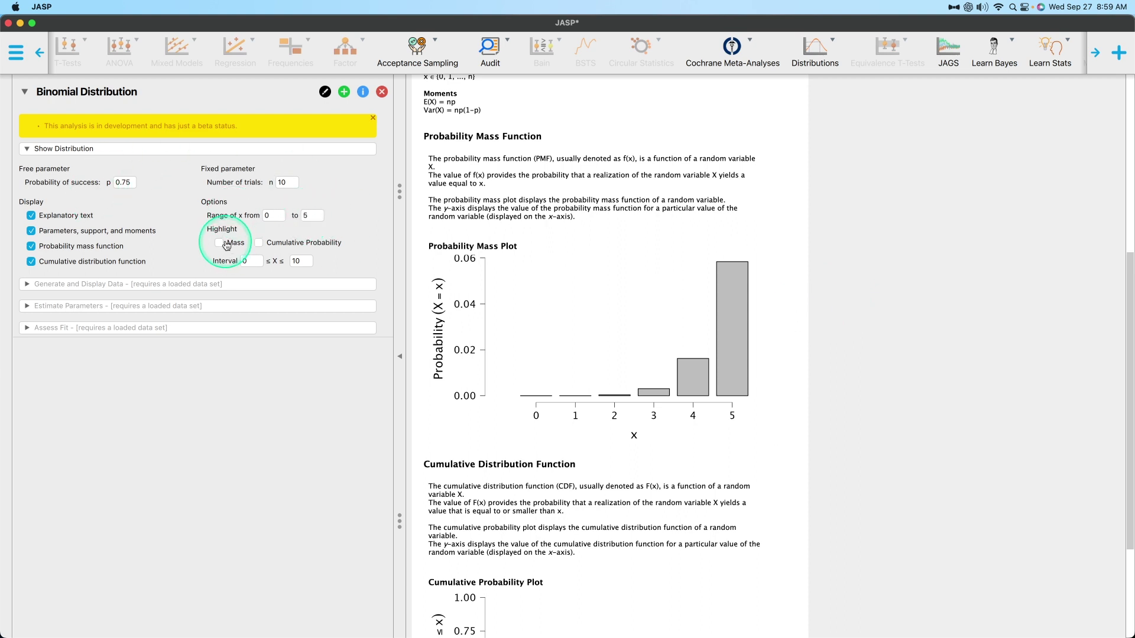
Step: Restore the success probability to 0.5 and extend the x range back to 10
left_click(129, 185)
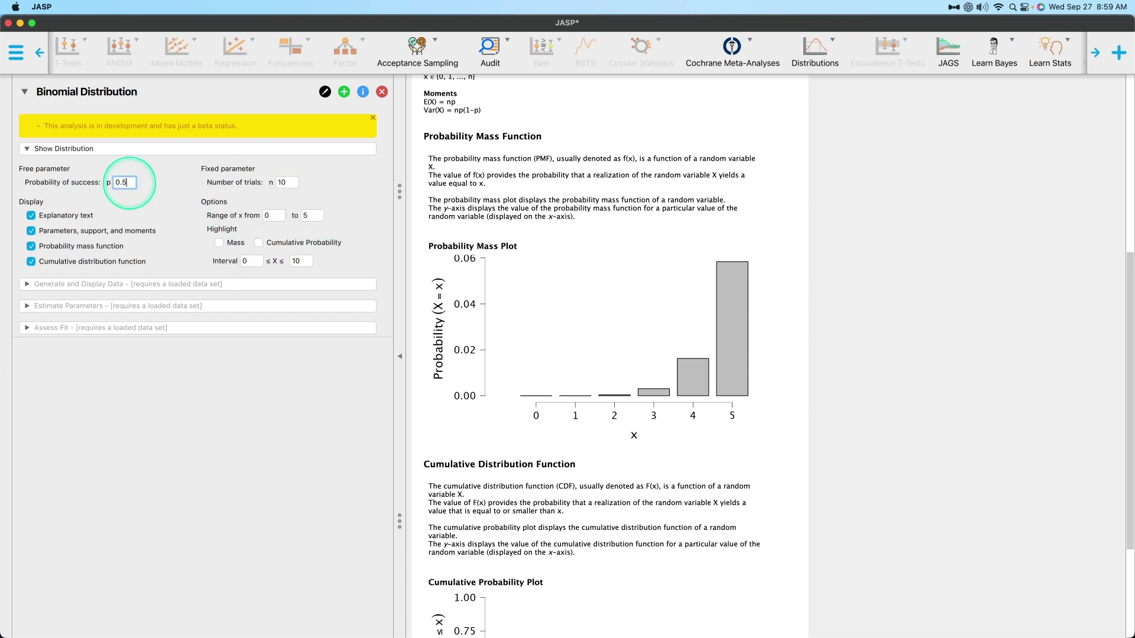
left_click(310, 216)
type("10")
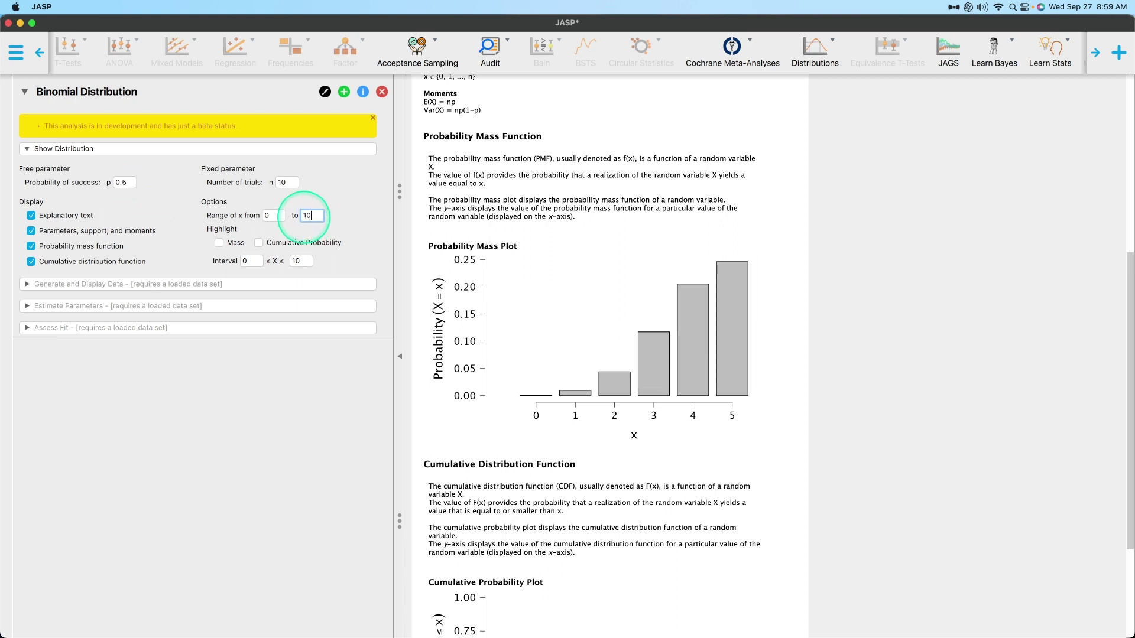
key("Return")
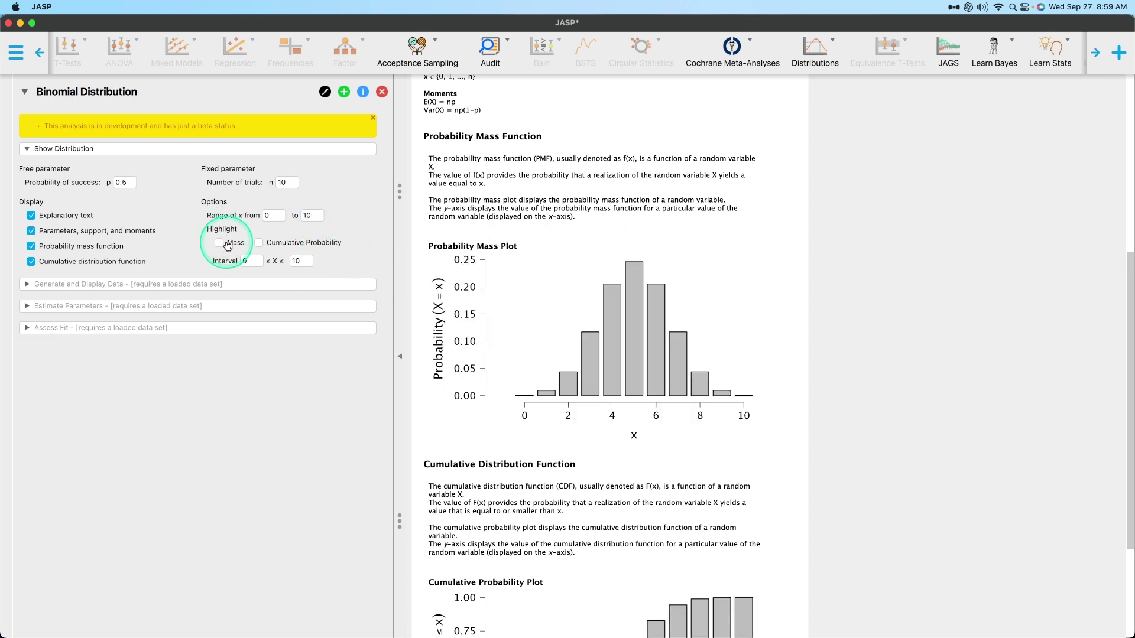
Step: Turn on the Mass and Cumulative Probability highlights for 0 ≤ X ≤ 10 and review both plots
left_click(220, 243)
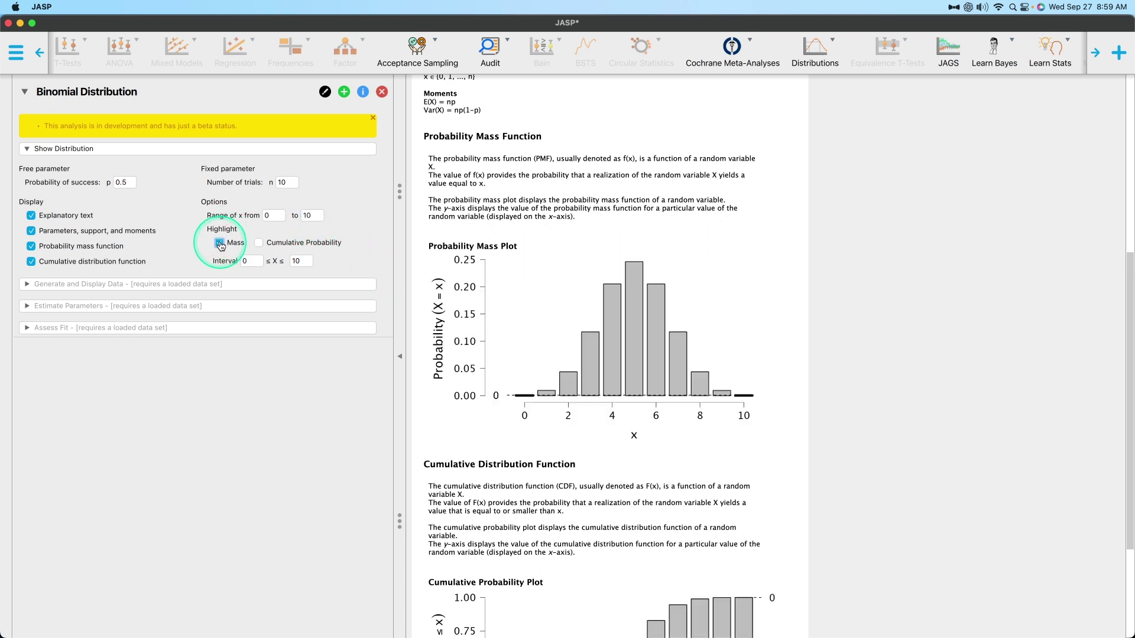
scroll(679, 414, "down", 1)
scroll(679, 413, "down", 5)
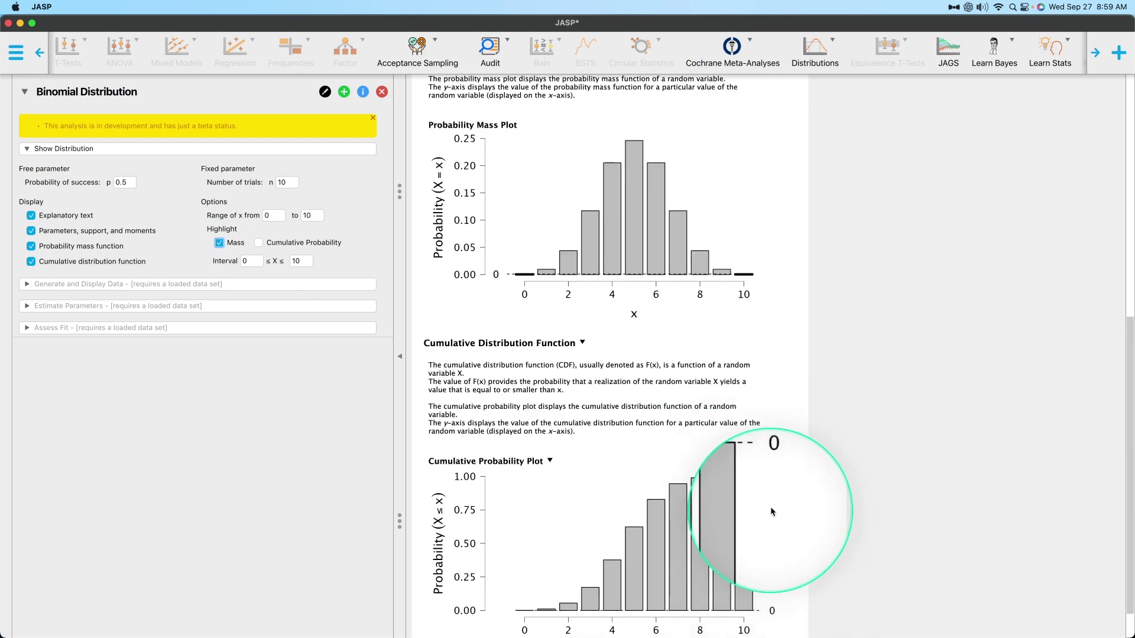
left_click(304, 242)
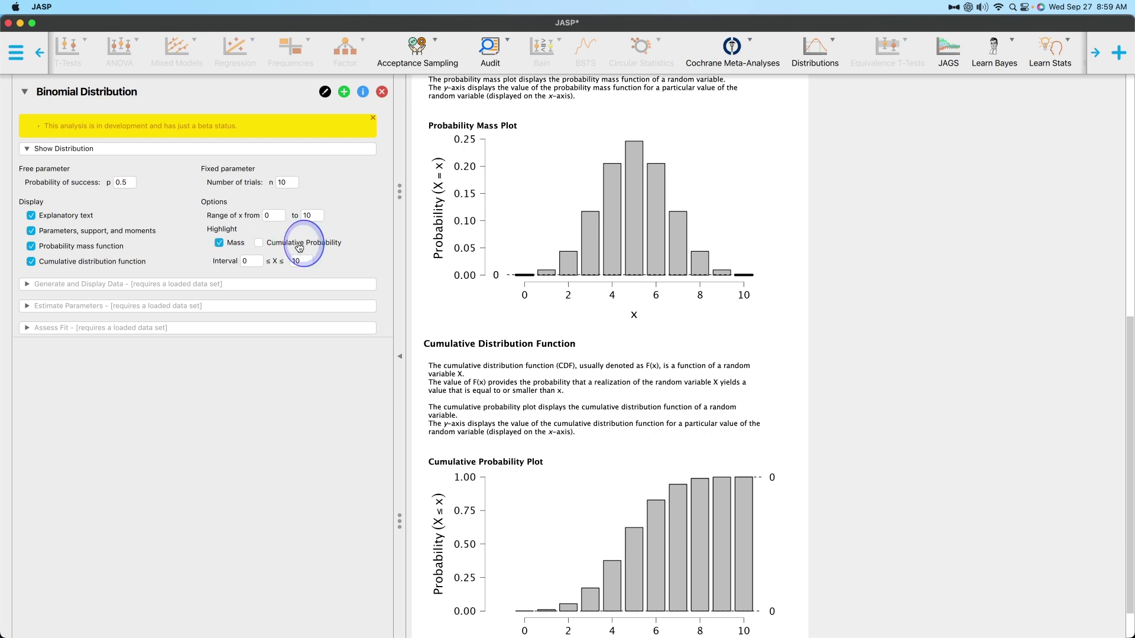
scroll(615, 312, "up", 2)
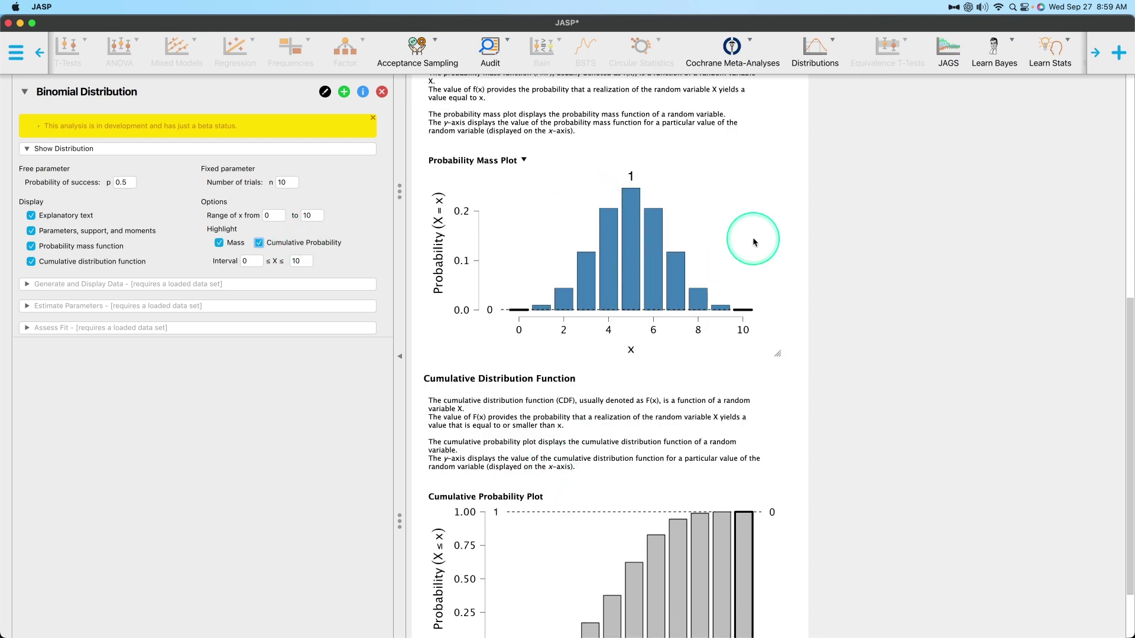
scroll(747, 296, "down", 4)
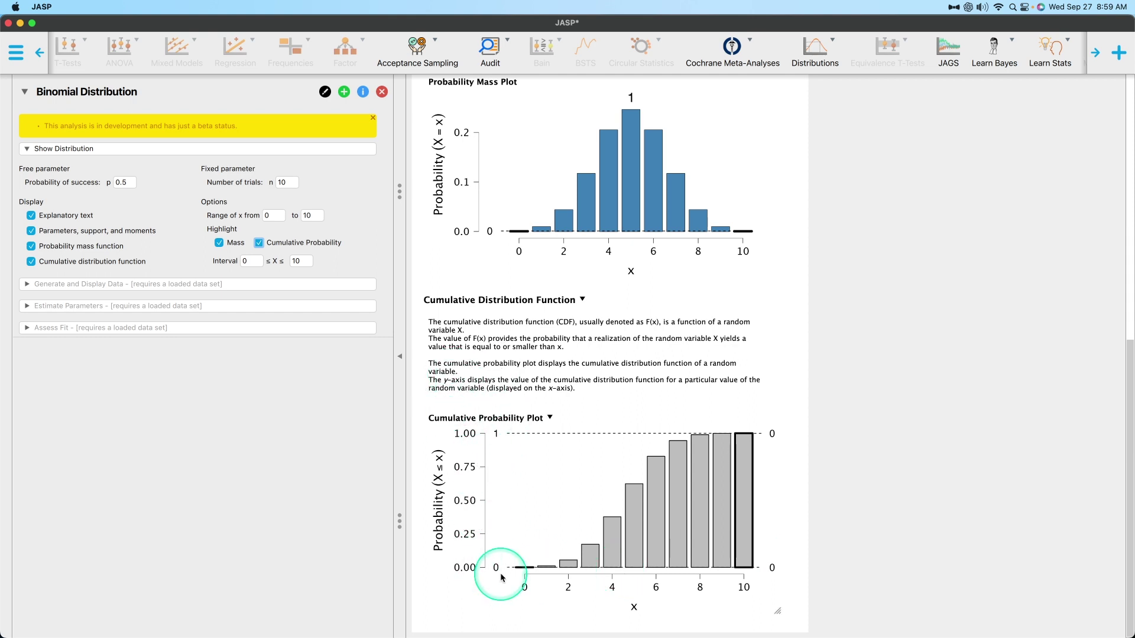
Step: Set the x range upper end to 5
left_click(309, 216)
type("5")
key("Return")
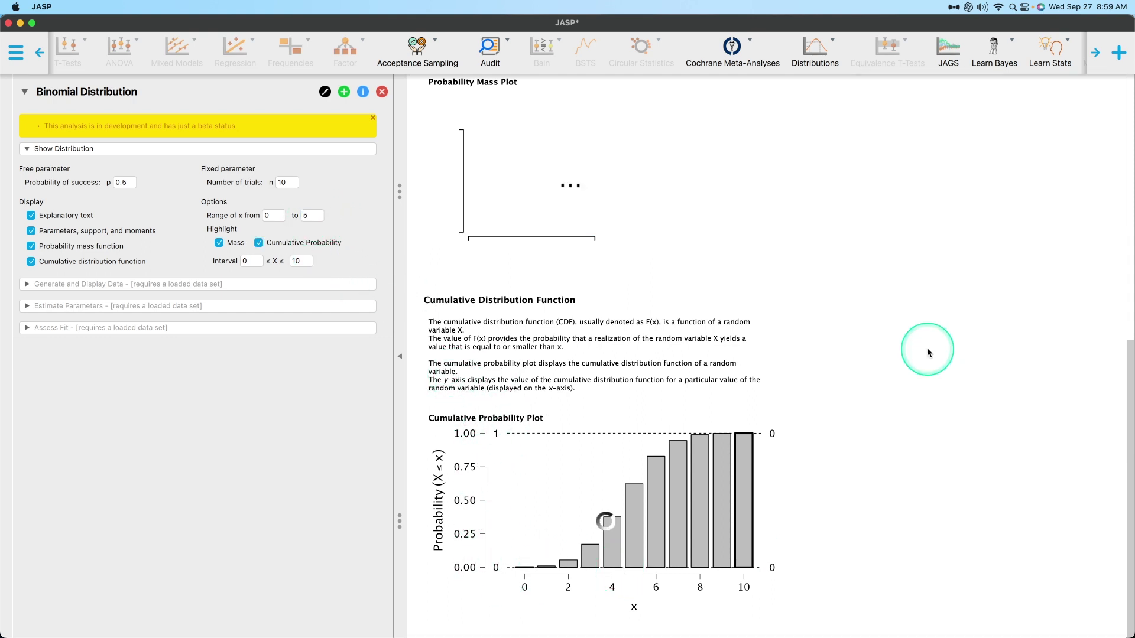
scroll(632, 307, "up", 3)
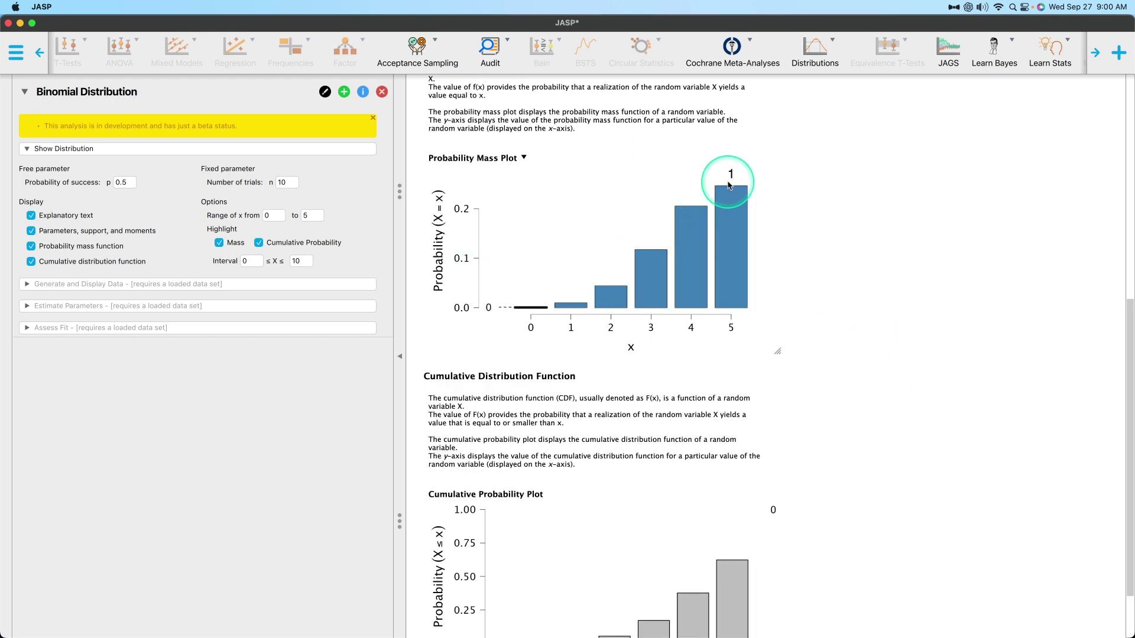
scroll(957, 401, "up", 3)
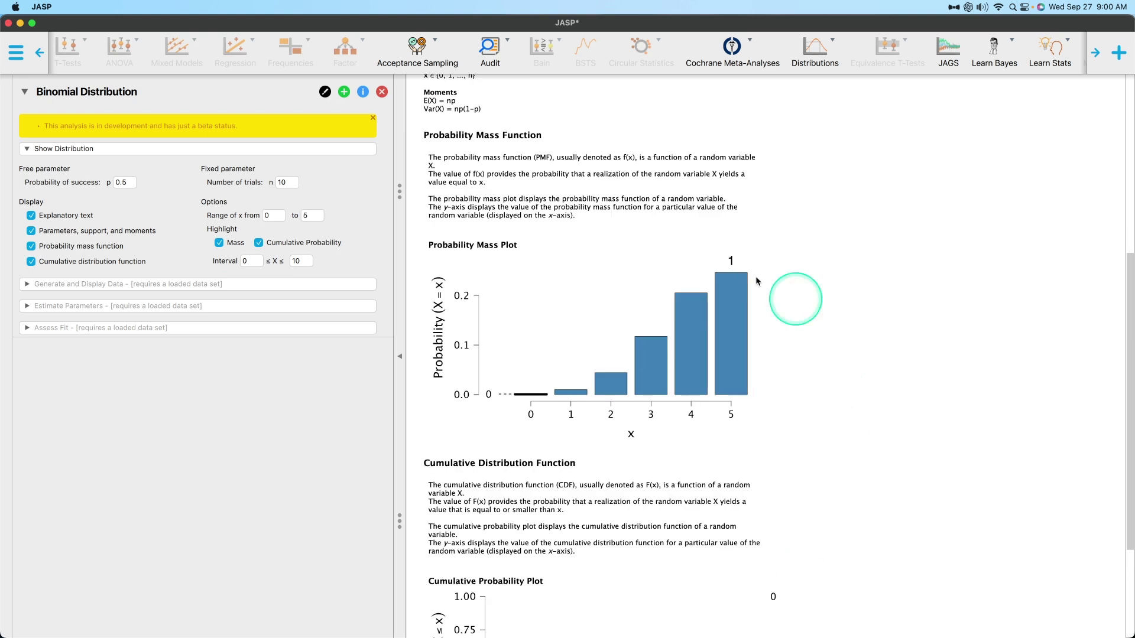
Step: Set the highlight interval's upper bound to 5
left_click(303, 262)
left_click(251, 261)
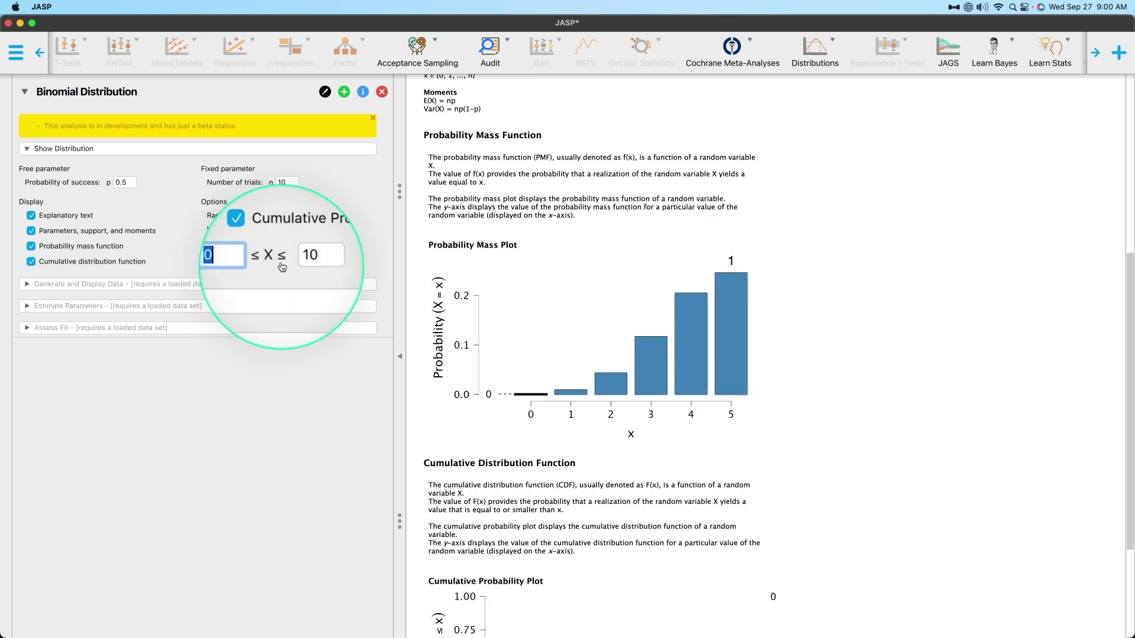
left_click(300, 261)
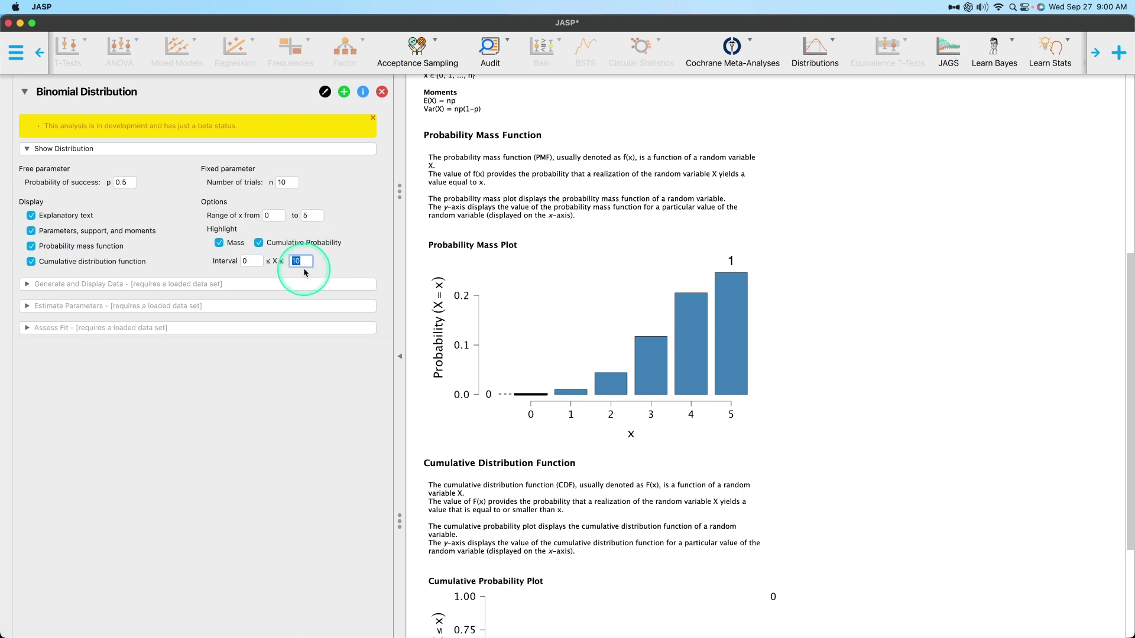
type("5")
Step: Set the x range upper end back to 10
left_click(308, 216)
type("10")
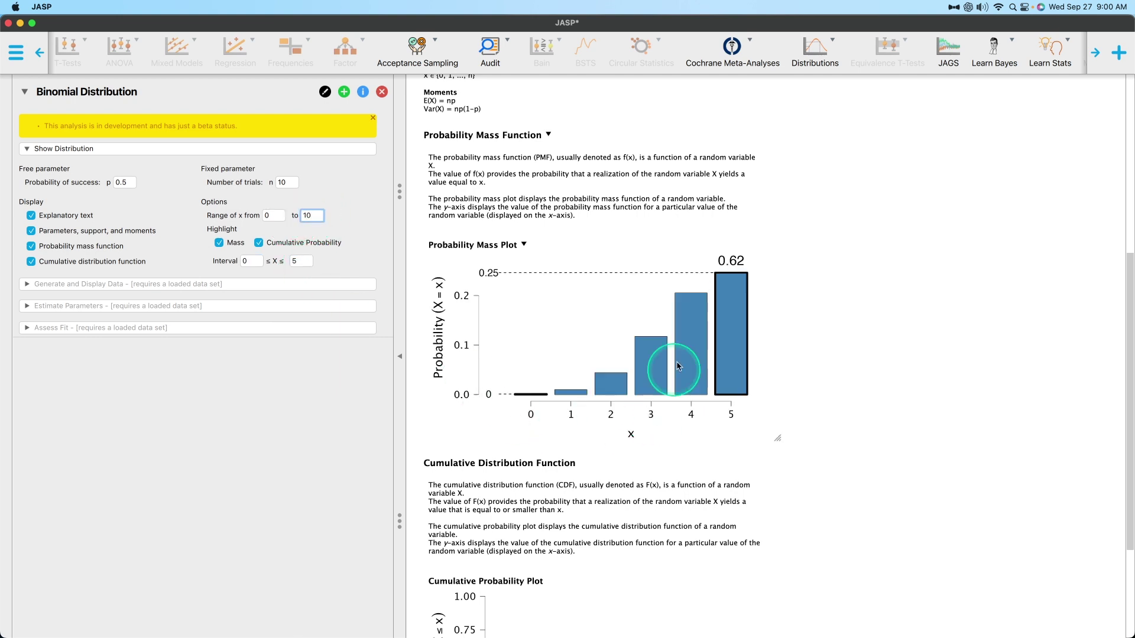
left_click(733, 268)
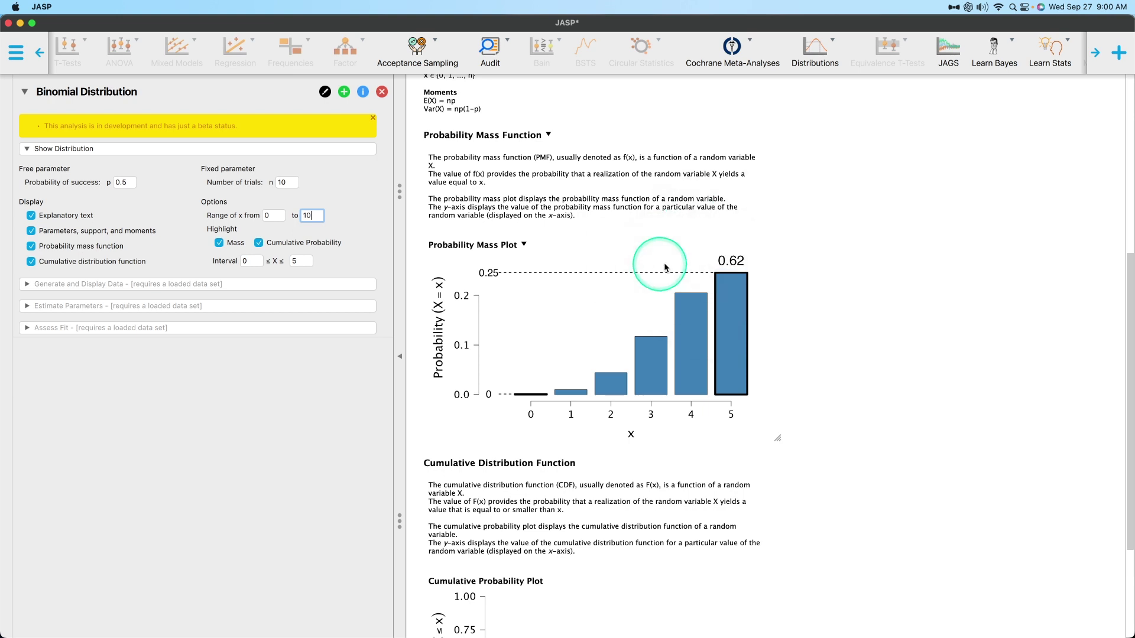
left_click(259, 278)
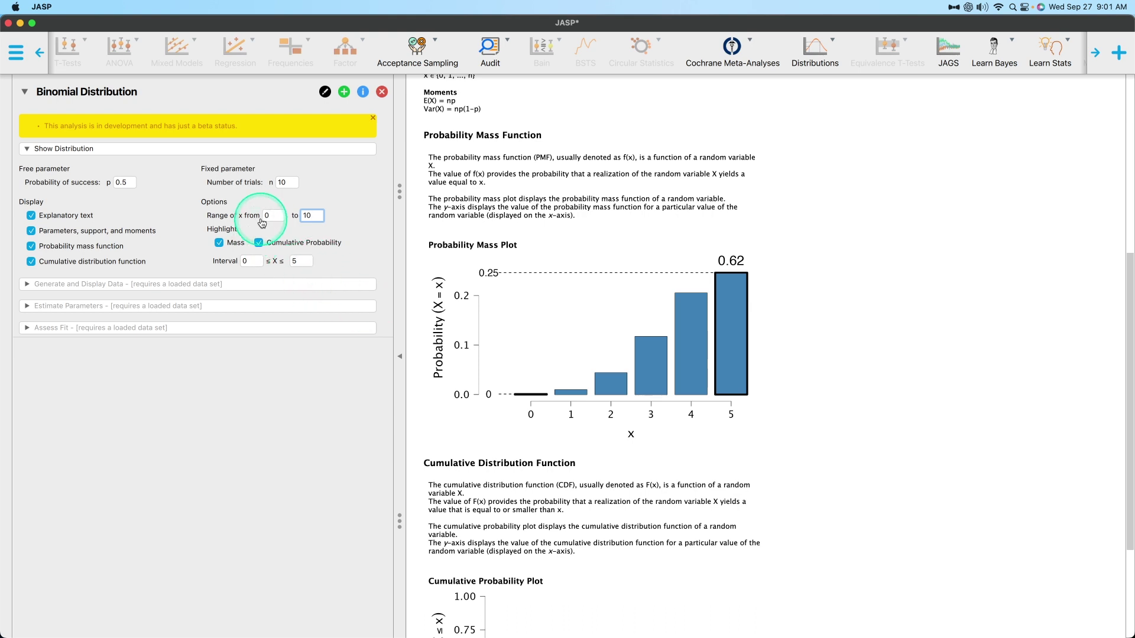
Step: Set the highlight interval's lower bound to 2
double_click(253, 260)
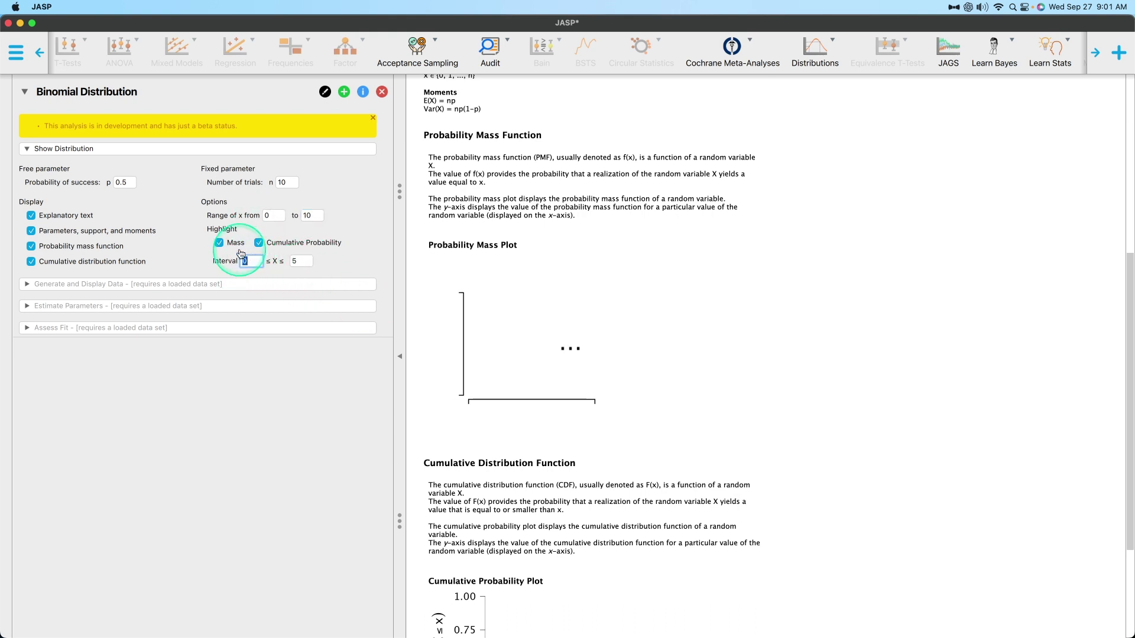
type("2")
key("Return")
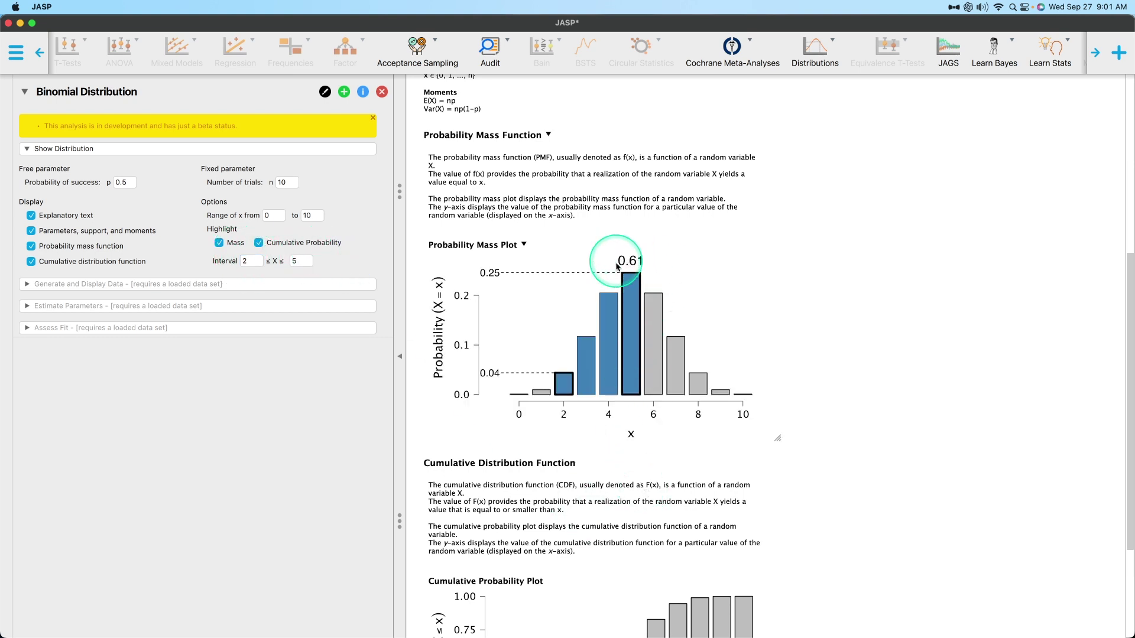
Step: Toggle the Mass and Cumulative Probability highlights off and on, then review both plots
left_click(233, 243)
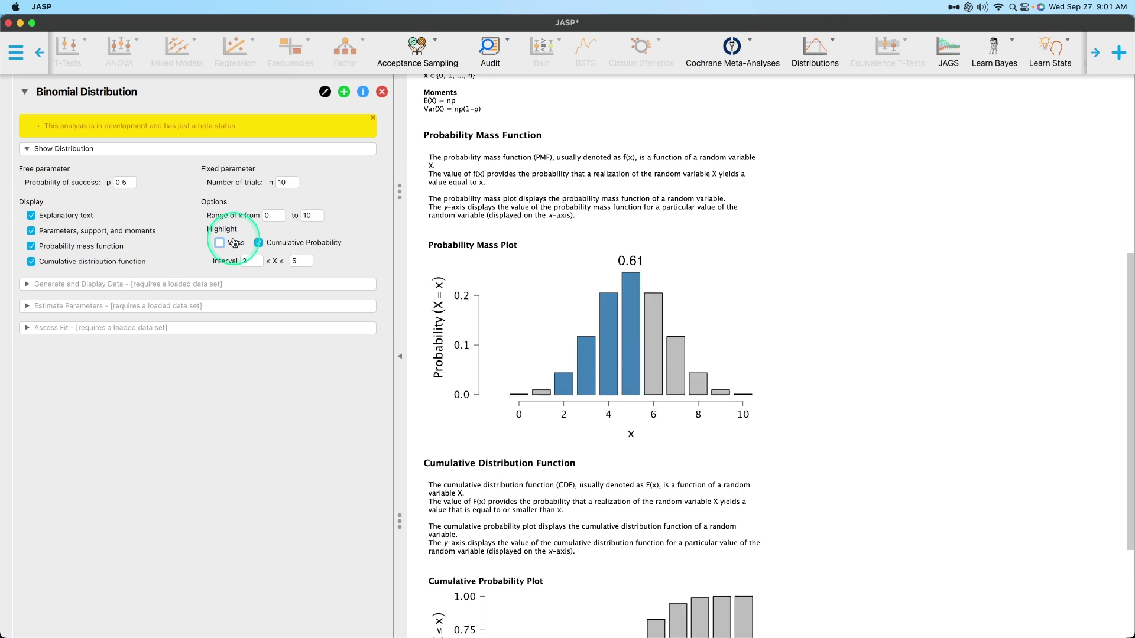
left_click(300, 243)
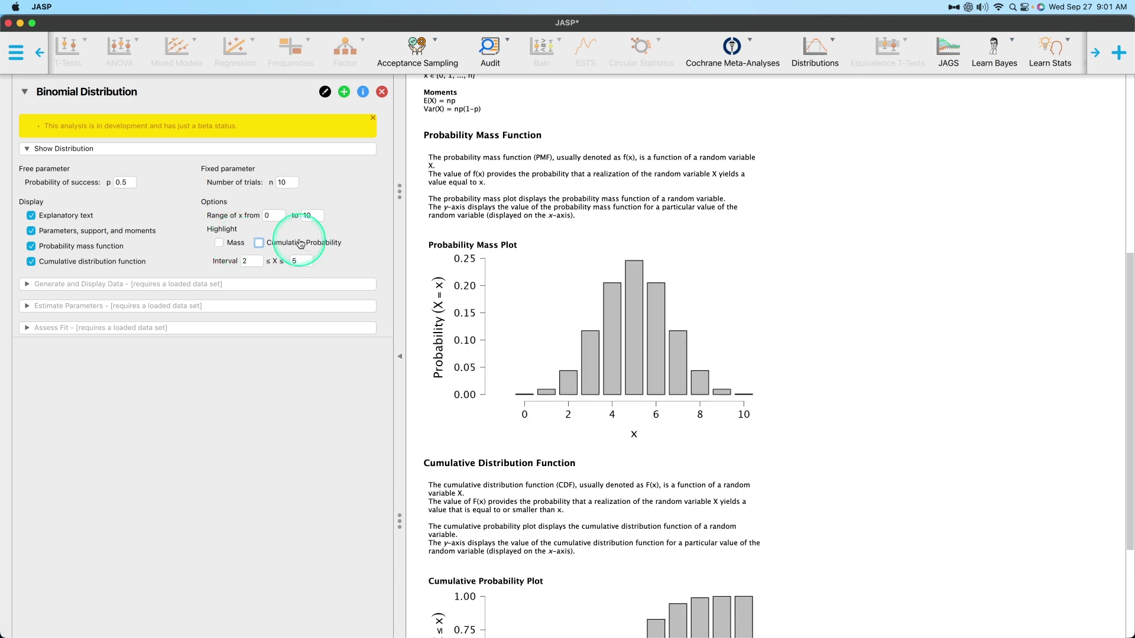
left_click(236, 246)
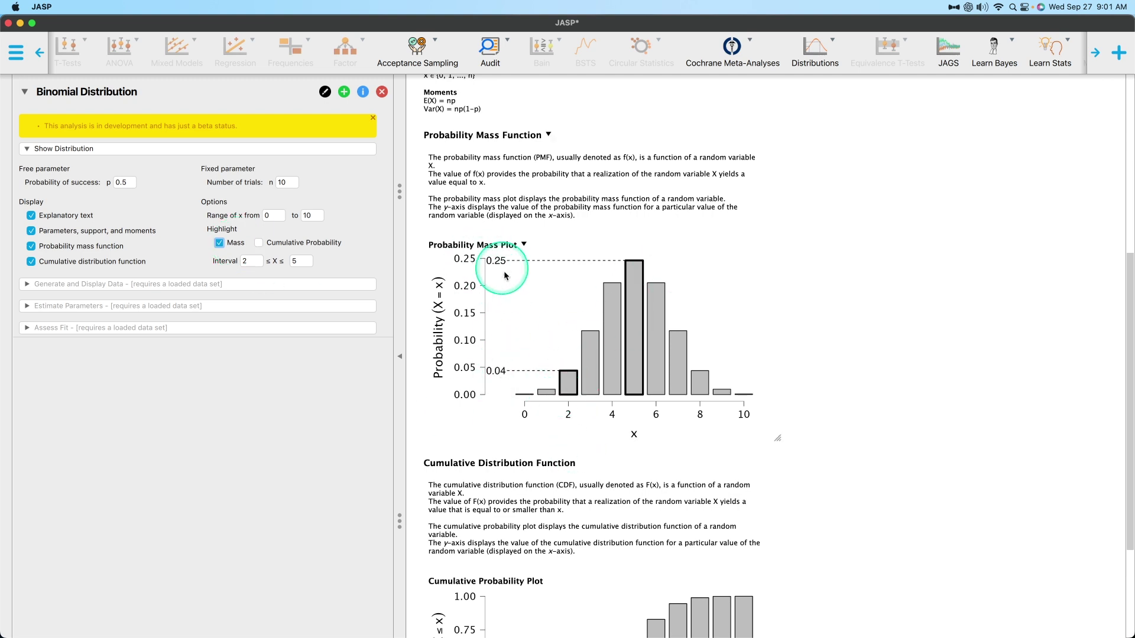
left_click(259, 243)
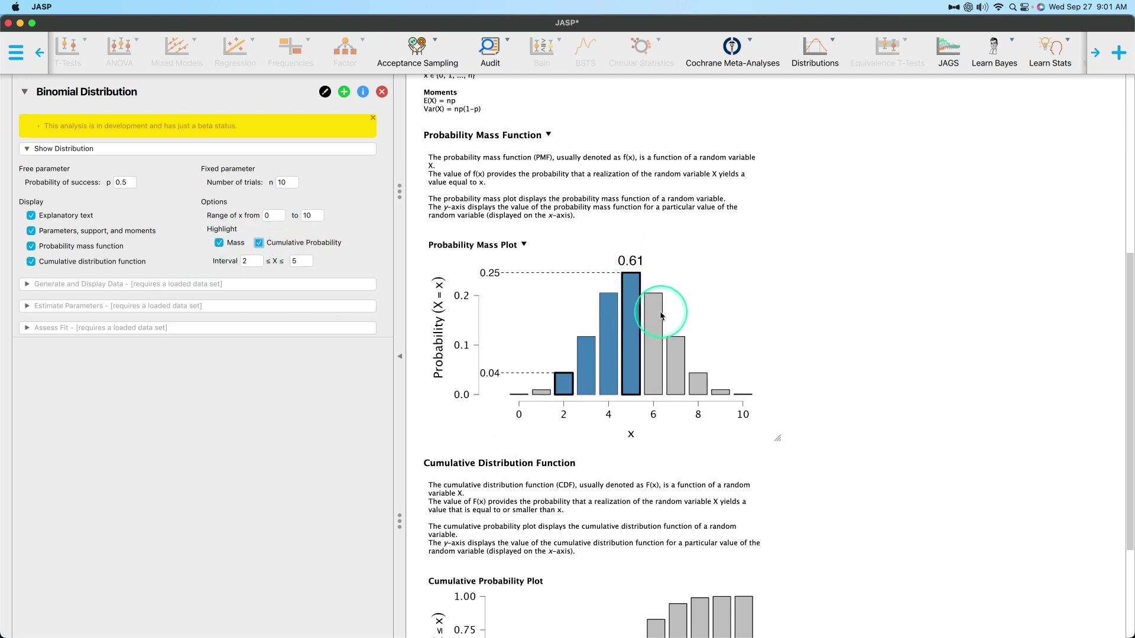
scroll(657, 266, "down", 3)
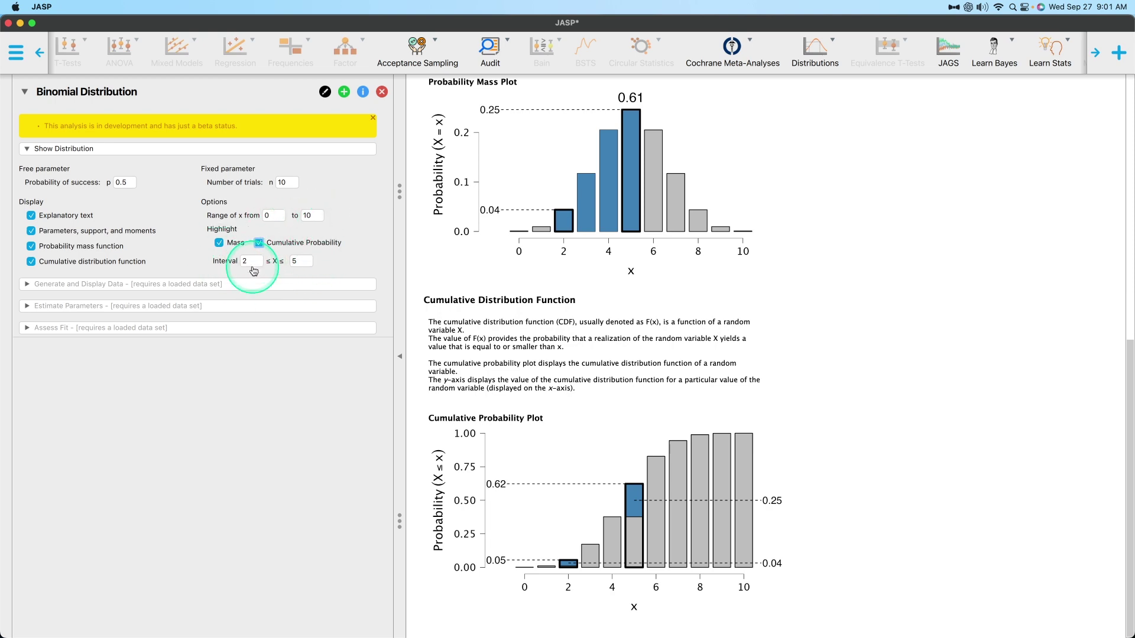
scroll(765, 353, "up", 3)
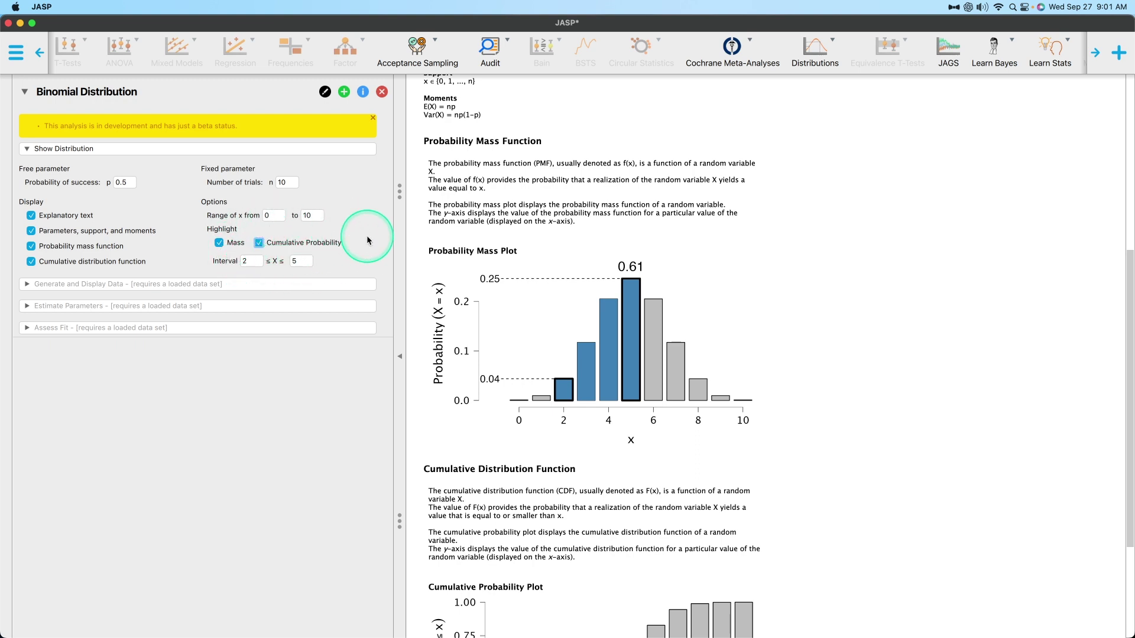
scroll(718, 318, "up", 6)
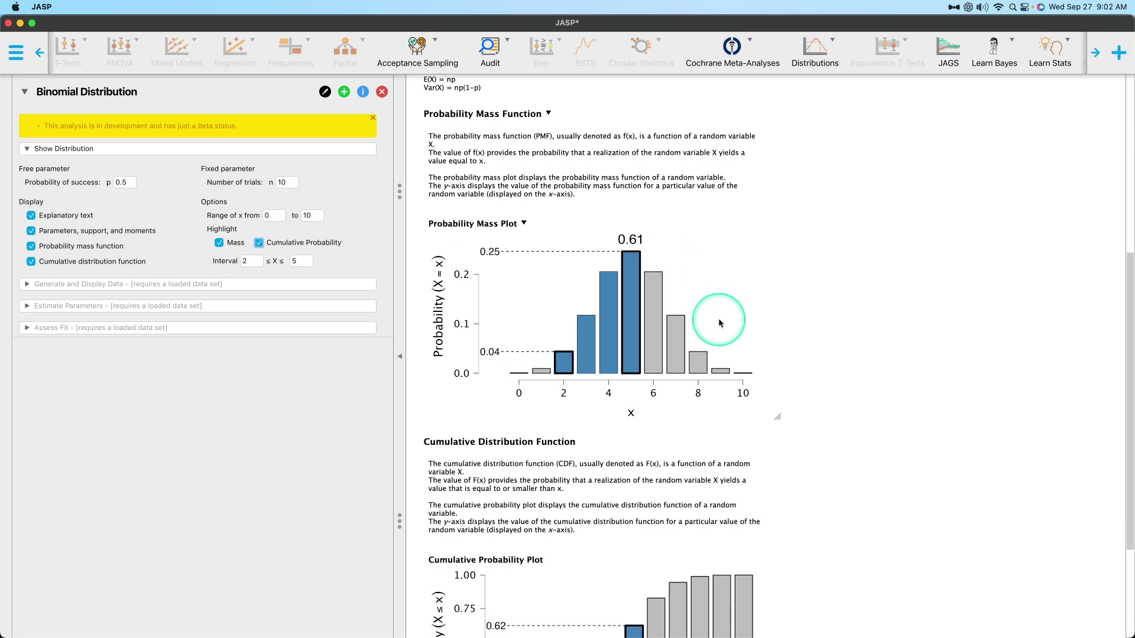